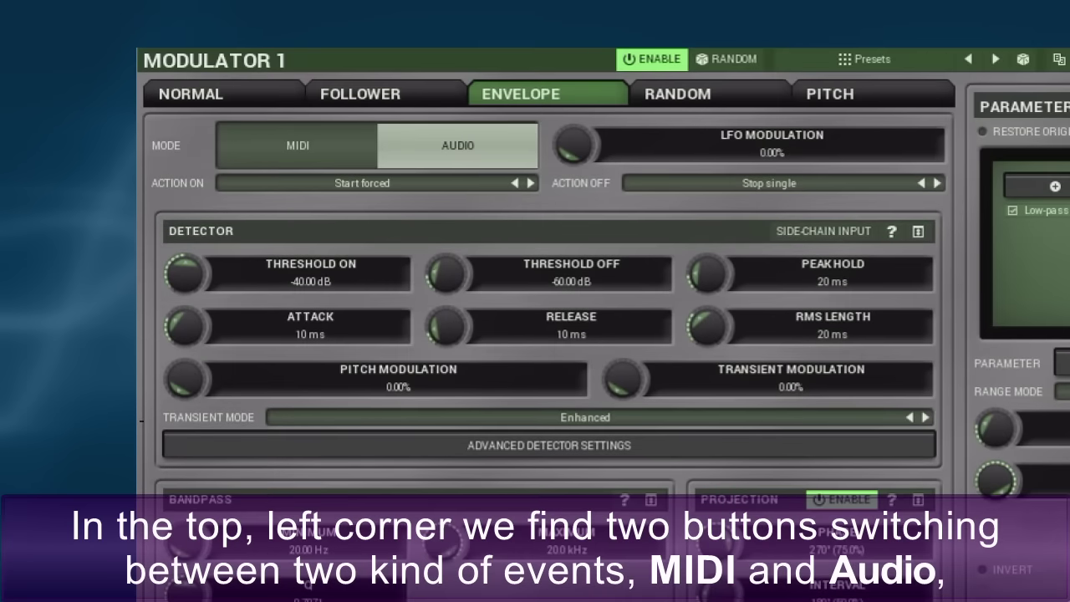
# Step: Switch the envelope trigger between MIDI and Audio twice, leaving it on Audio
pyautogui.click(295, 151)
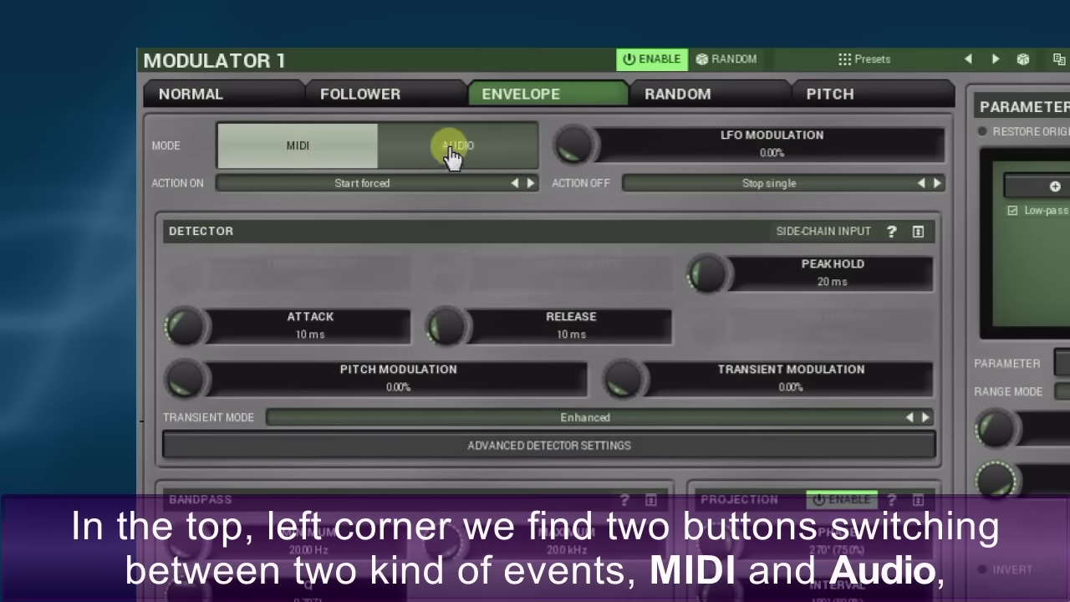
pyautogui.click(460, 147)
pyautogui.click(301, 152)
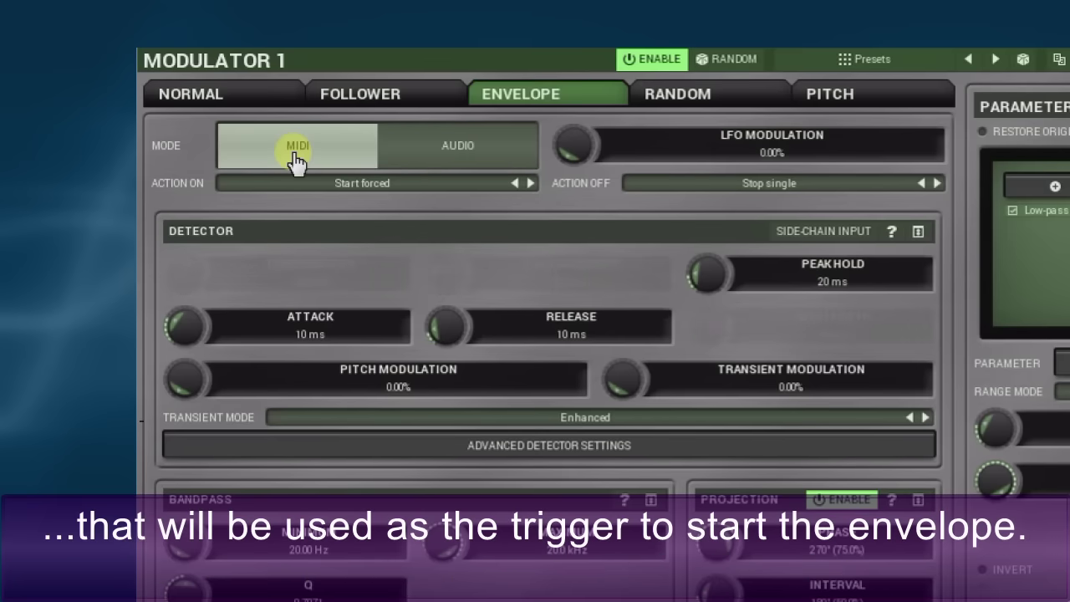
pyautogui.click(464, 154)
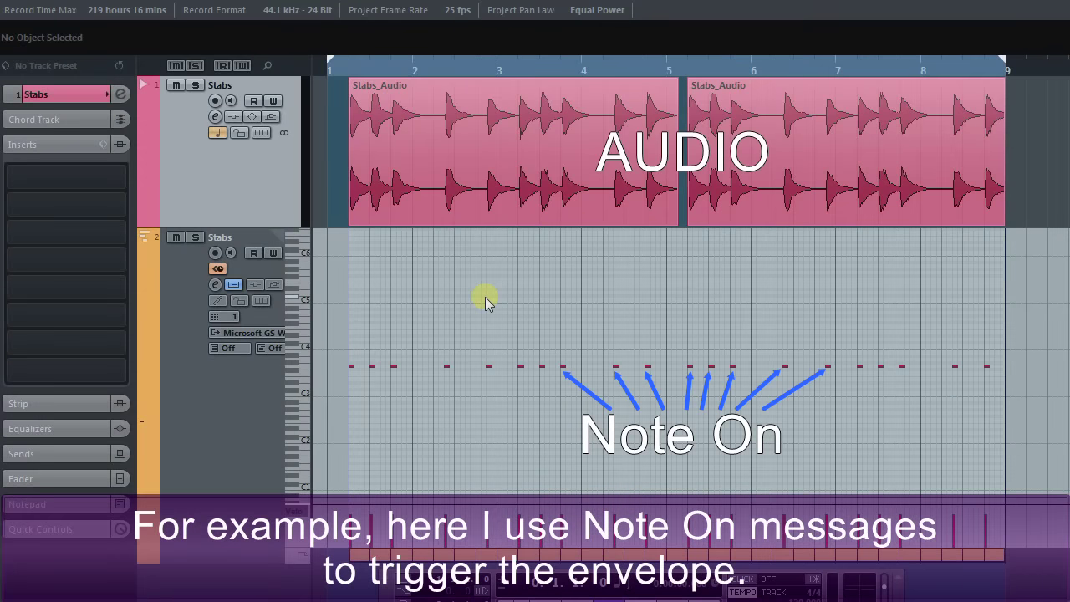
# Step: Load MeldaProduction EQ > MAutoDynamicEq into the Stabs track's first insert slot and open its editor
pyautogui.click(118, 175)
pyautogui.click(27, 267)
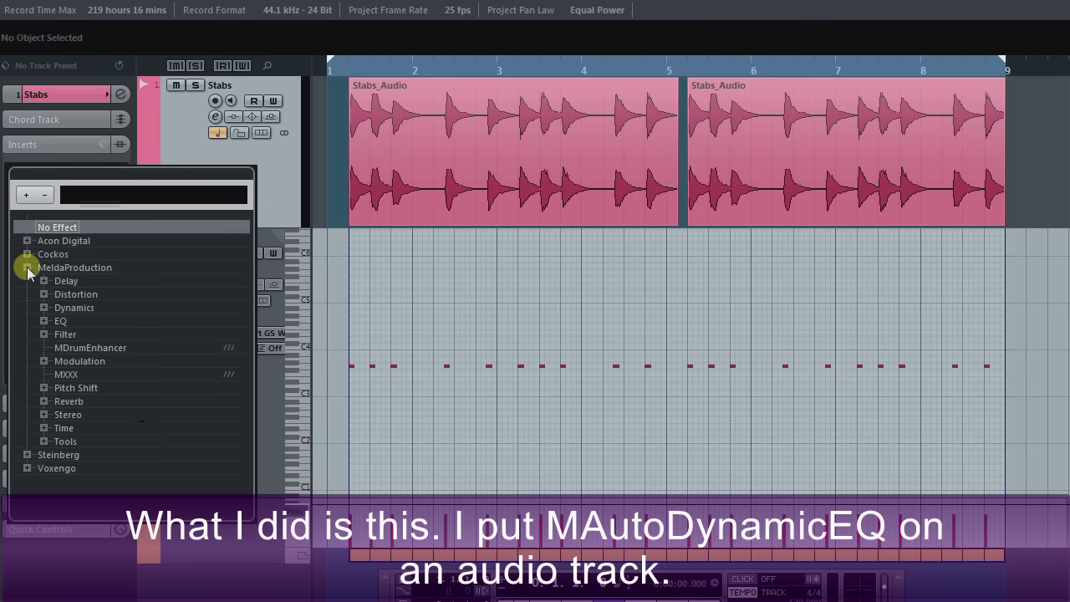
pyautogui.click(44, 321)
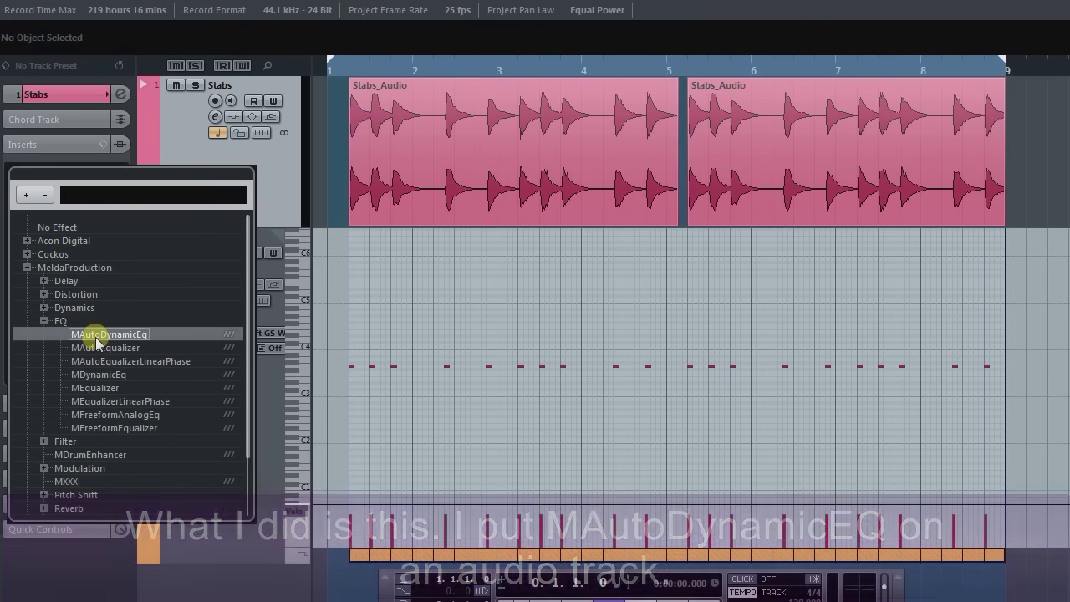
pyautogui.click(97, 334)
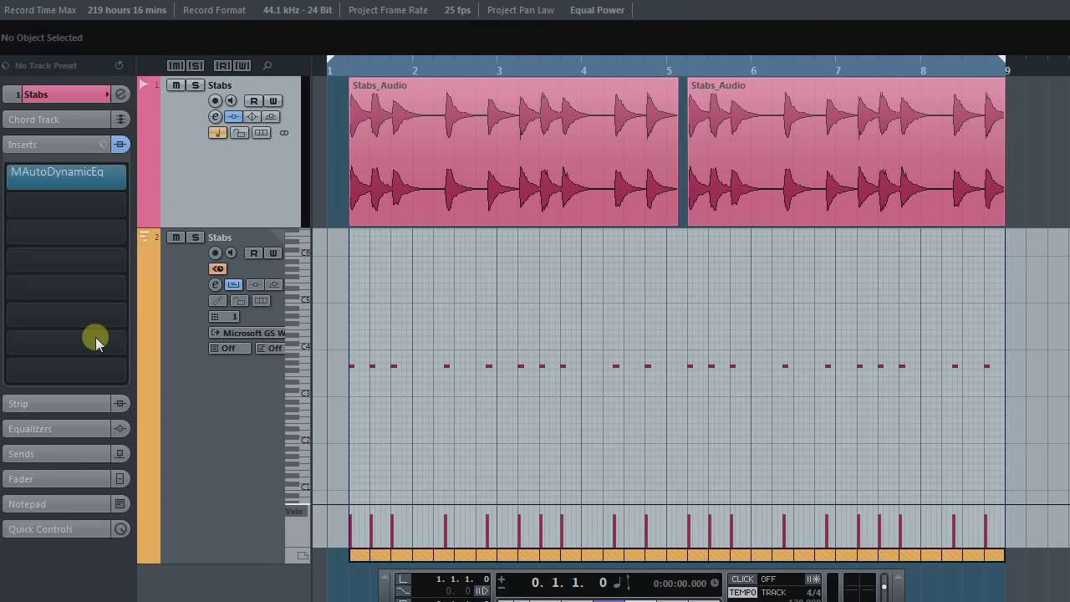
pyautogui.click(35, 181)
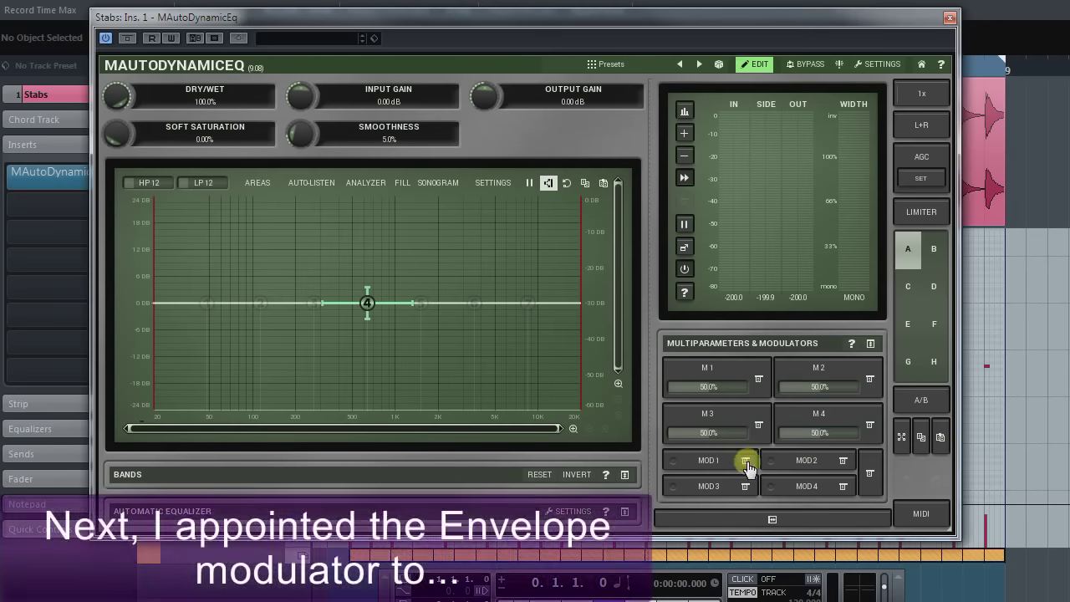
# Step: Link MOD 1 to the low-pass cutoff by learning it while dragging the cutoff to about 1 kHz
pyautogui.click(745, 461)
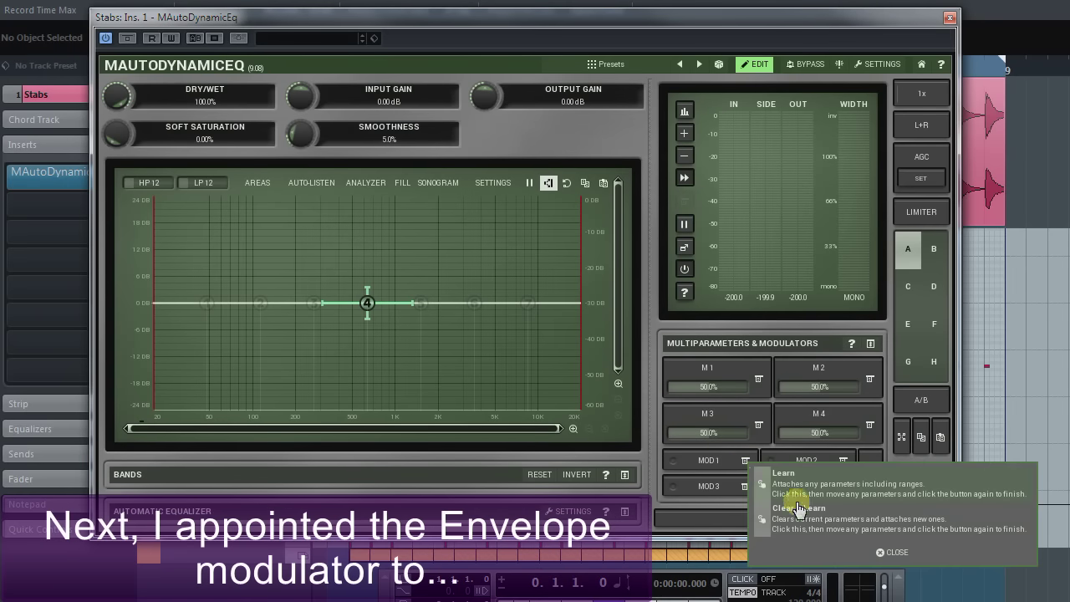
pyautogui.click(791, 512)
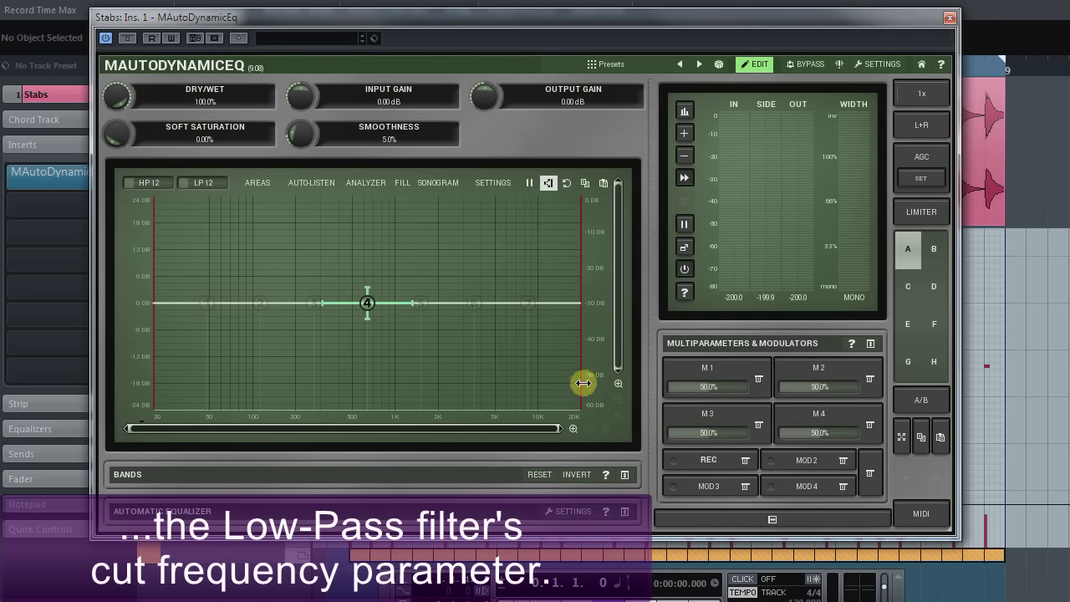
pyautogui.moveTo(580, 383); pyautogui.dragTo(391, 386)
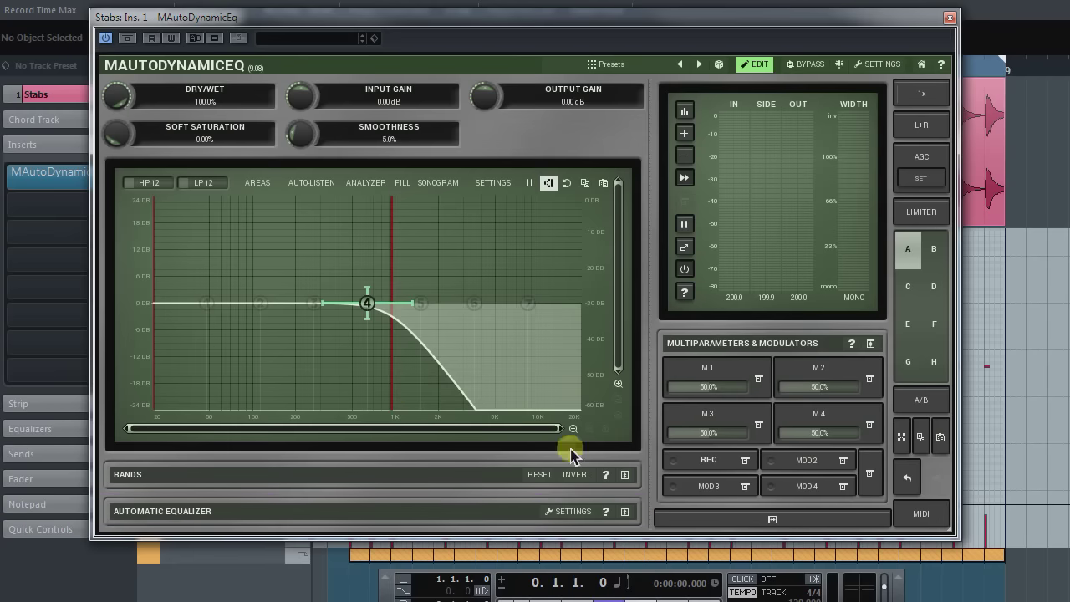
pyautogui.click(702, 461)
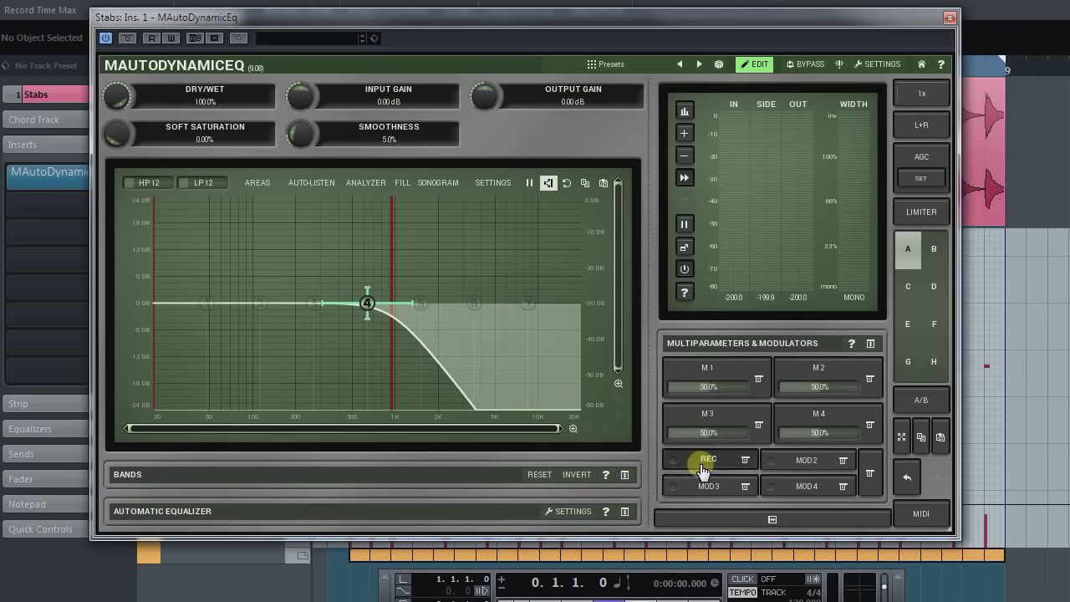
pyautogui.click(952, 19)
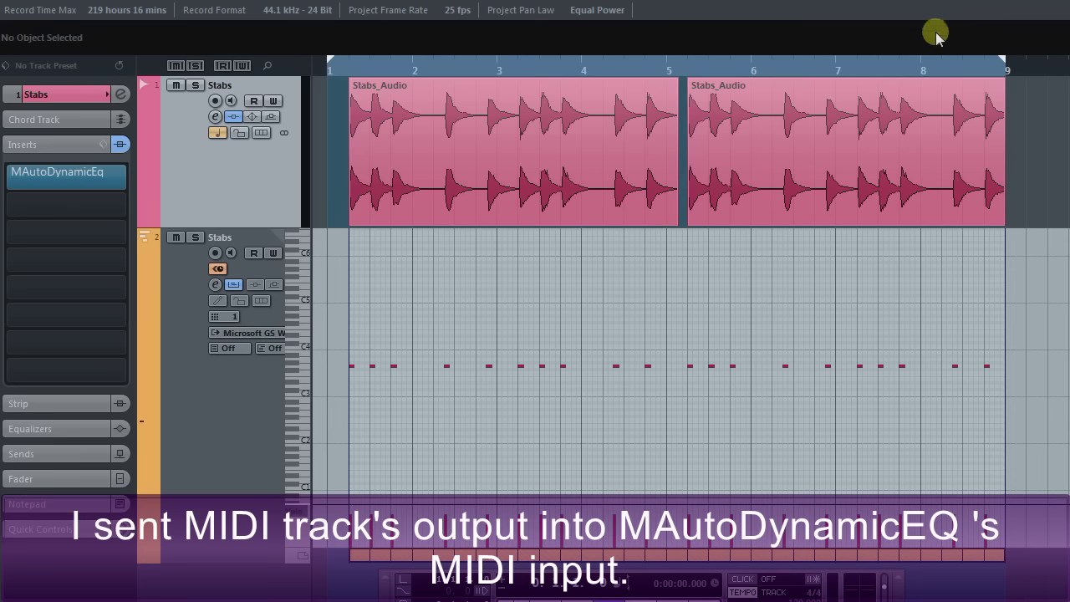
# Step: Route the Stabs MIDI track's output to 'Stabs: Ins. 1 - MAutoDynamicEq - Midi In'
pyautogui.click(215, 446)
pyautogui.click(70, 239)
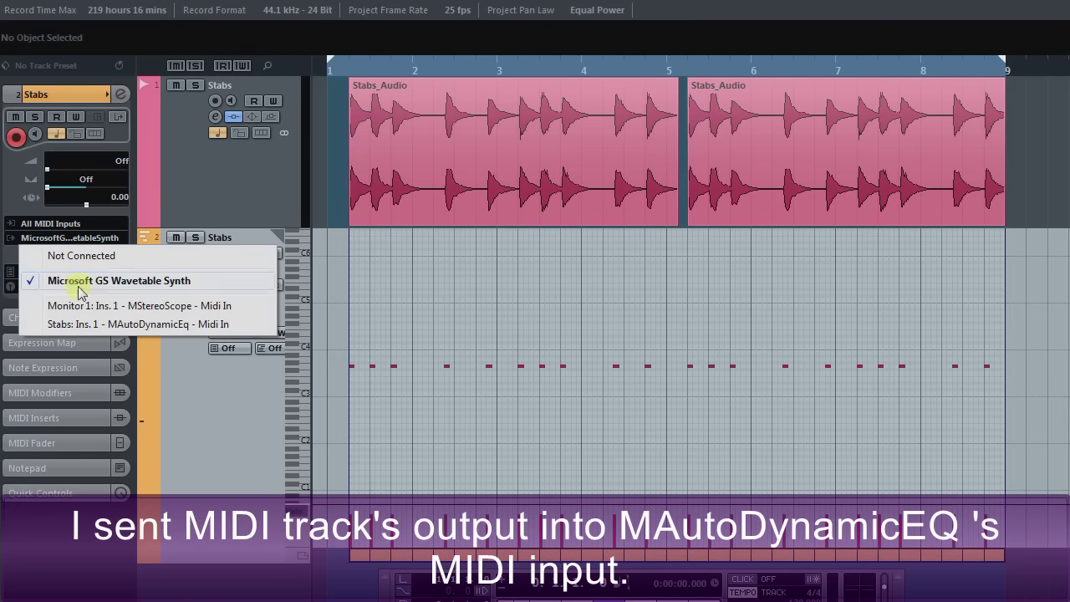
pyautogui.click(98, 324)
# Step: In the Stabs MAutoDynamicEq, set the MOD 1 envelope to MIDI triggering
pyautogui.click(168, 205)
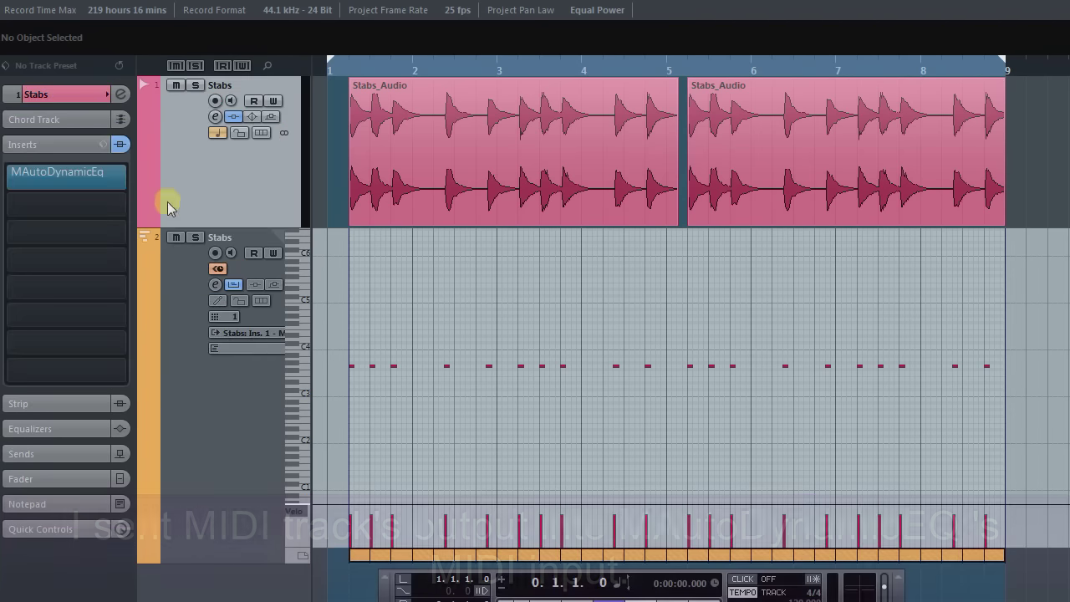
pyautogui.click(34, 182)
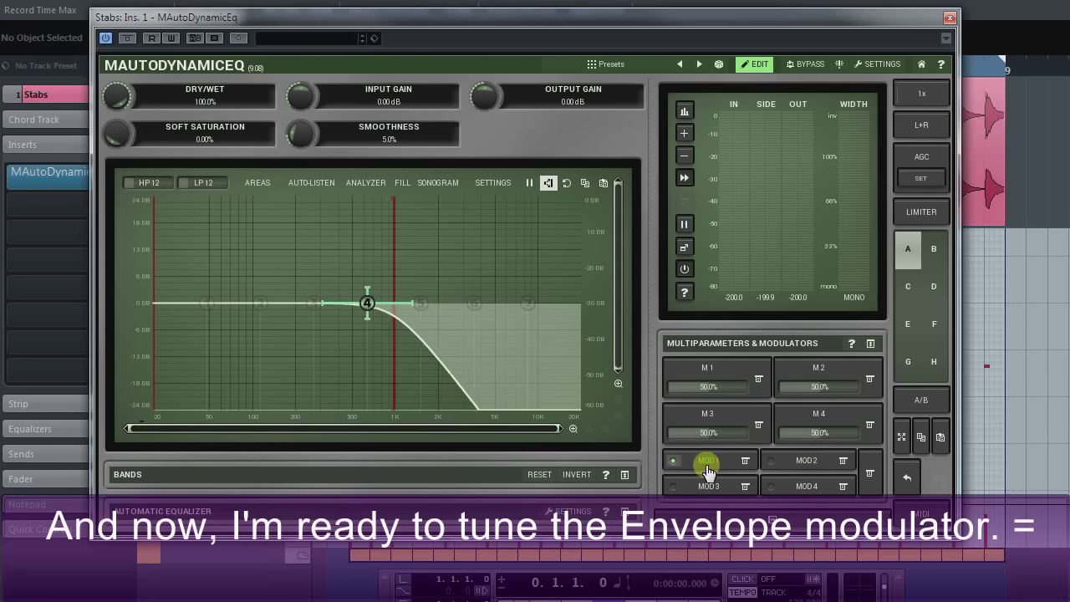
pyautogui.click(705, 470)
pyautogui.click(264, 29)
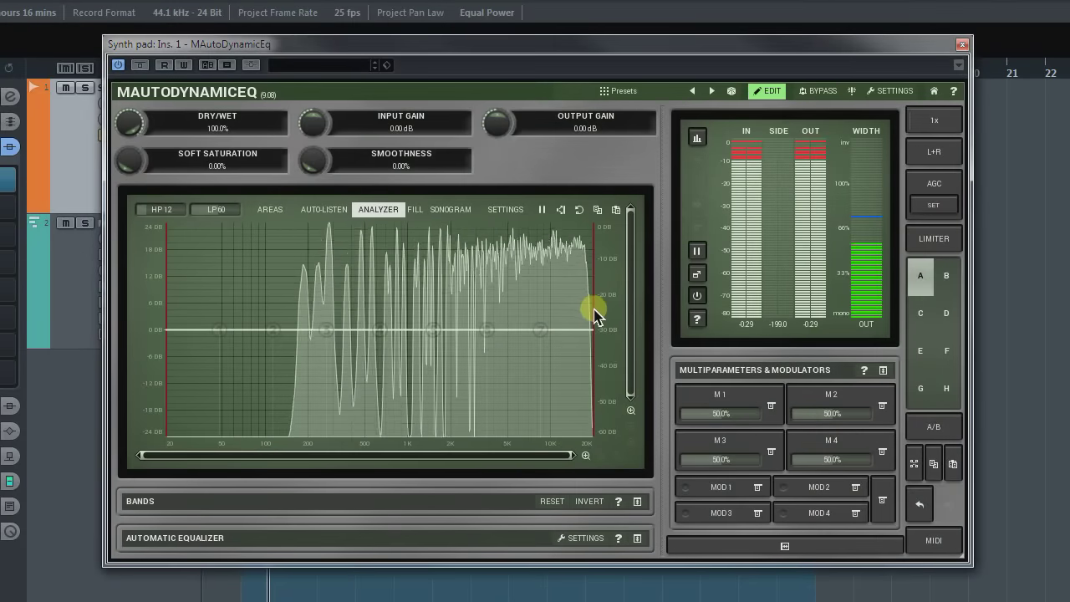
# Step: Pull the low-pass cutoff down to about 1085 Hz and show the MOD 1 envelope settings
pyautogui.moveTo(594, 314)
pyautogui.mouseDown()
pyautogui.moveTo(366, 313)
pyautogui.moveTo(598, 312)
pyautogui.mouseUp()
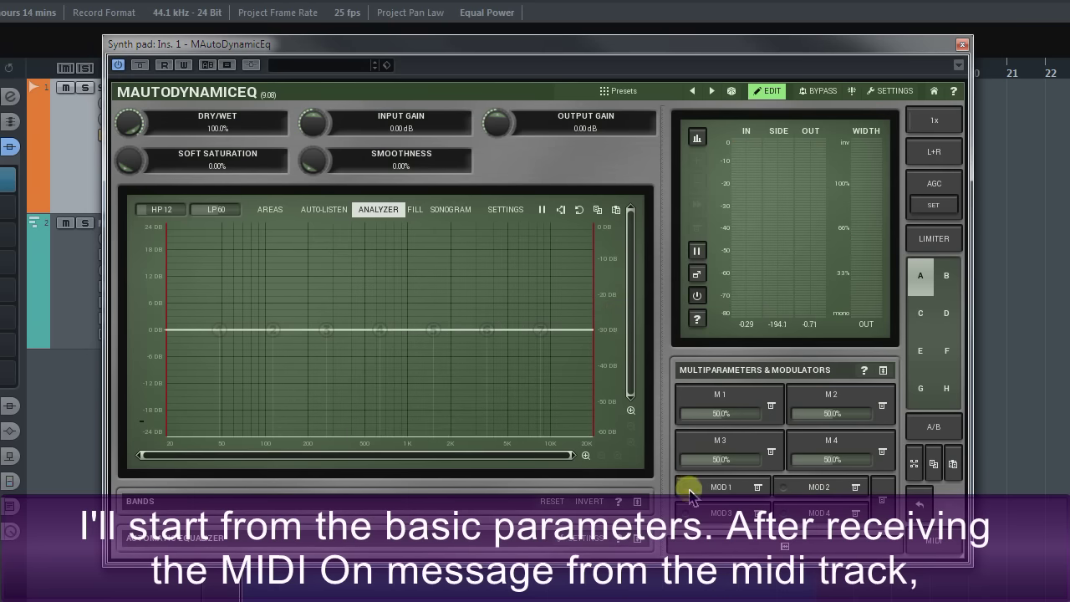
pyautogui.click(716, 492)
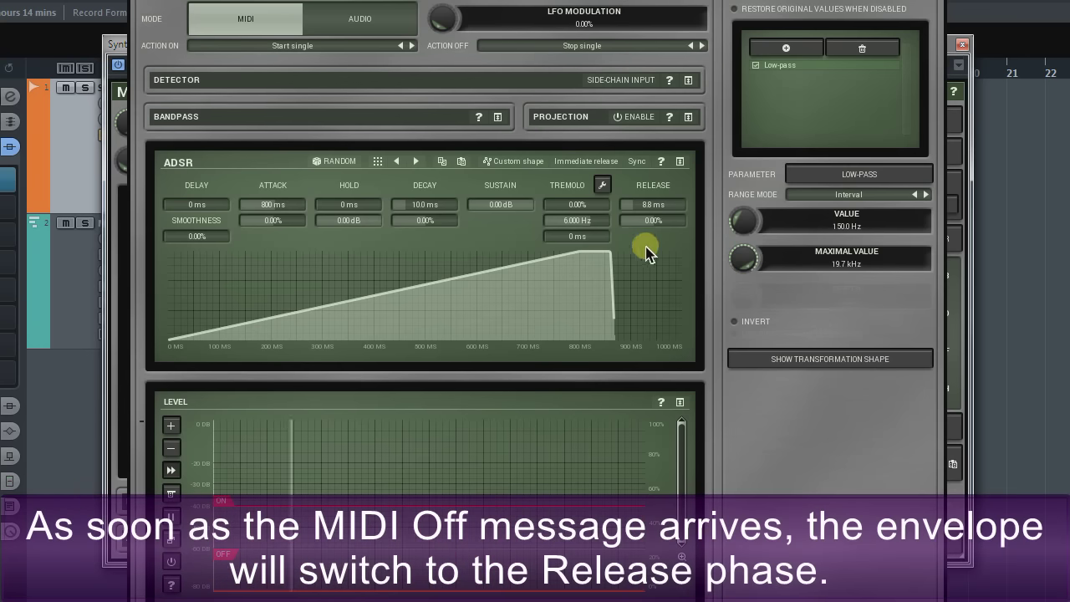
# Step: Raise the envelope release to 777 ms and start playback to hear the slower fade
pyautogui.scroll(5, 677, 204)
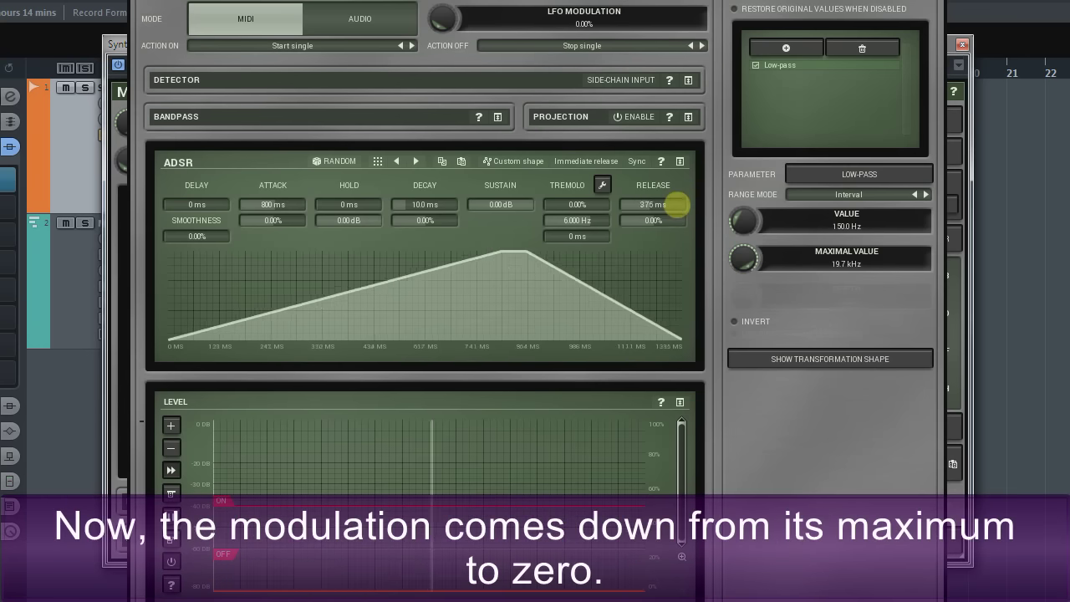
pyautogui.scroll(3, 677, 204)
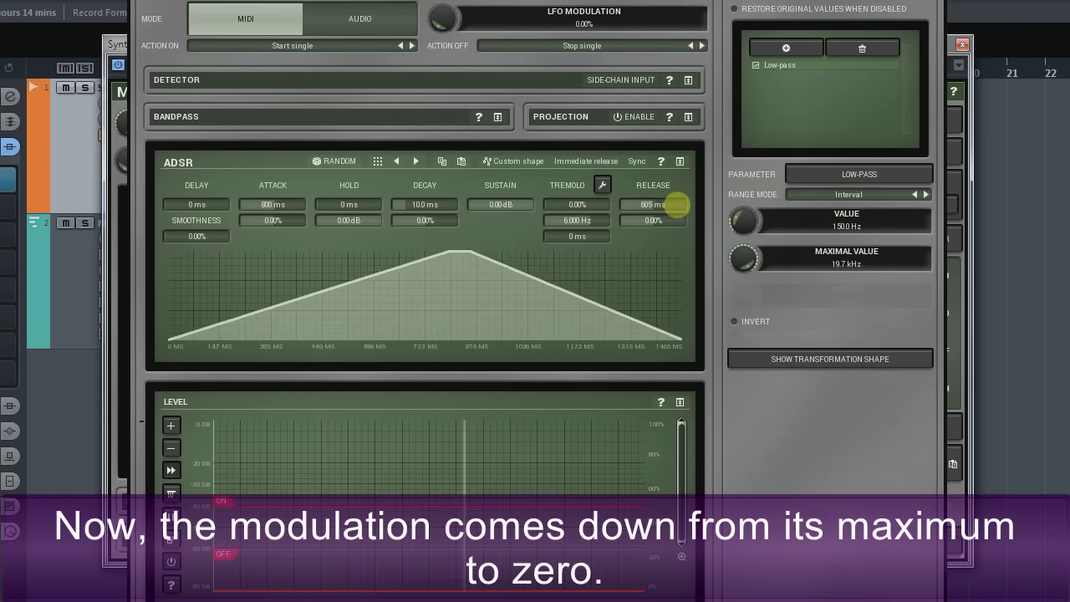
pyautogui.click(68, 548)
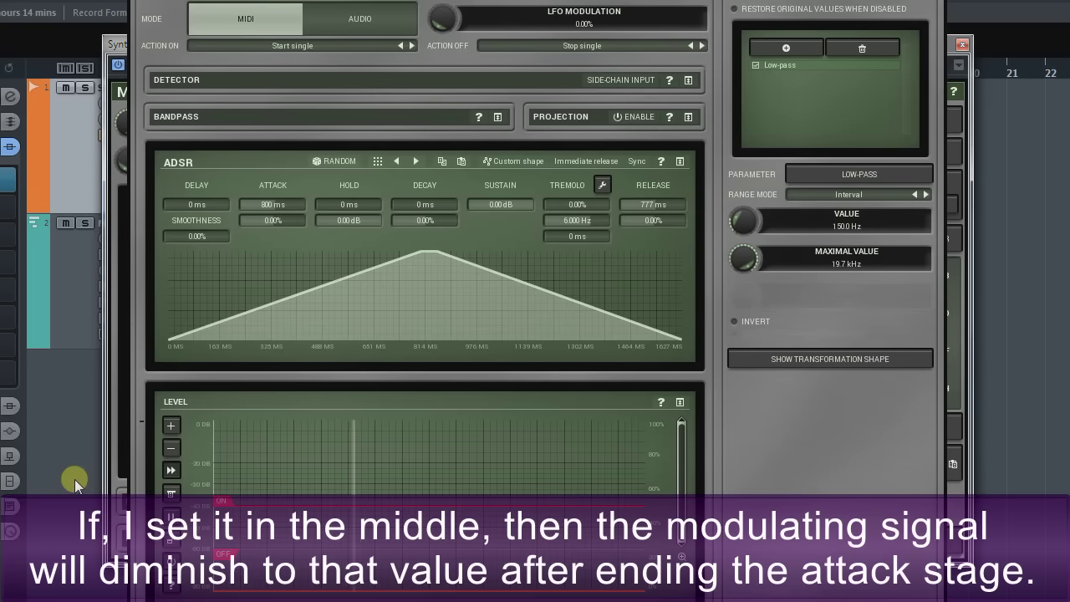
# Step: Set the envelope sustain to -6.94 dB with a 375 ms decay
pyautogui.moveTo(507, 206); pyautogui.dragTo(511, 206)
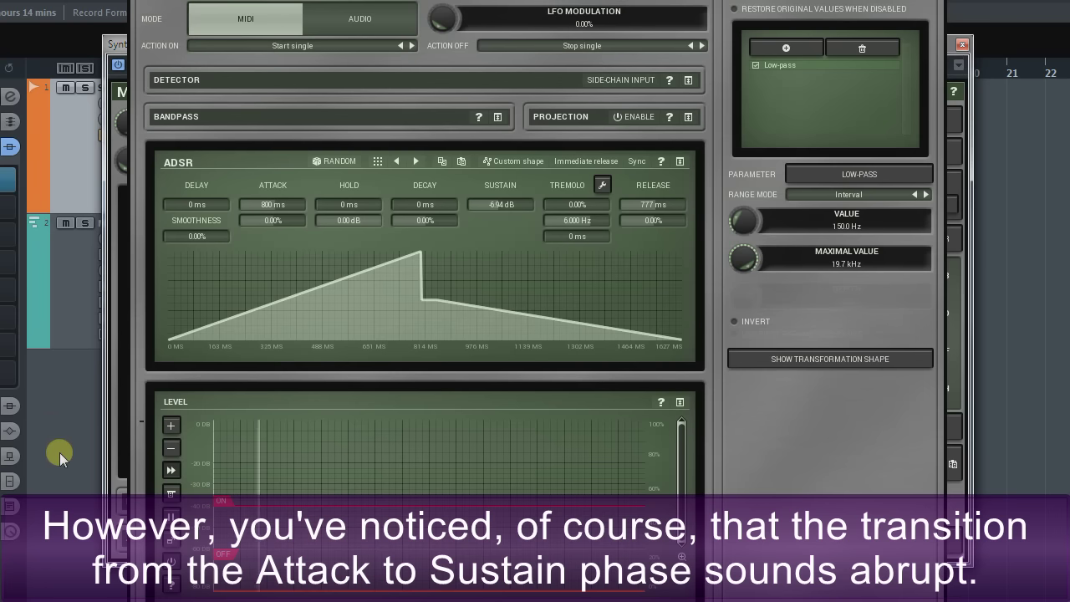
pyautogui.moveTo(425, 205); pyautogui.dragTo(425, 201)
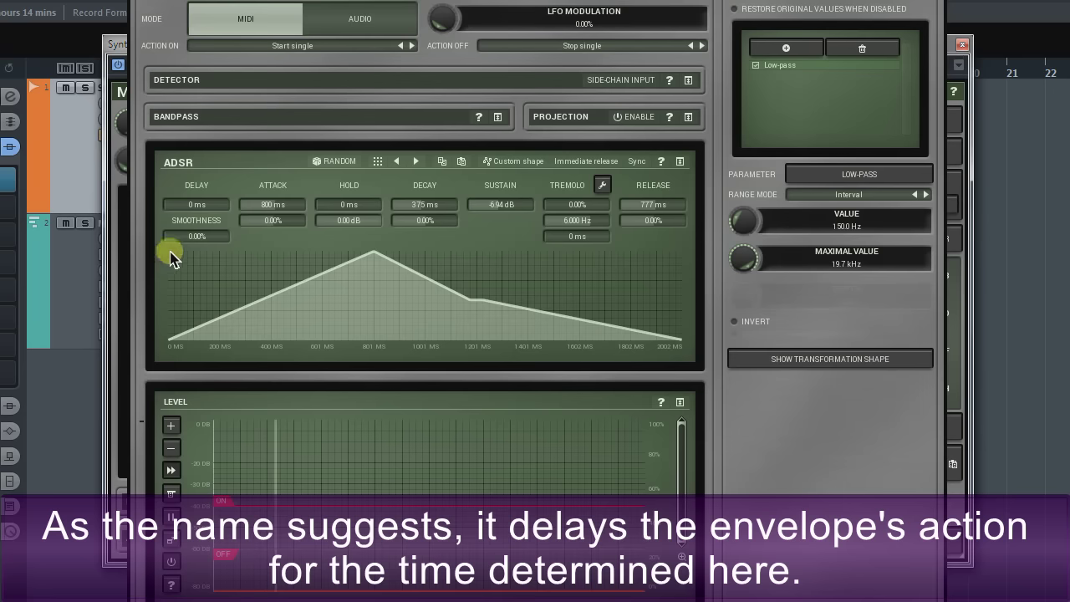
# Step: Set the envelope delay to 645 ms
pyautogui.moveTo(198, 213); pyautogui.dragTo(198, 202)
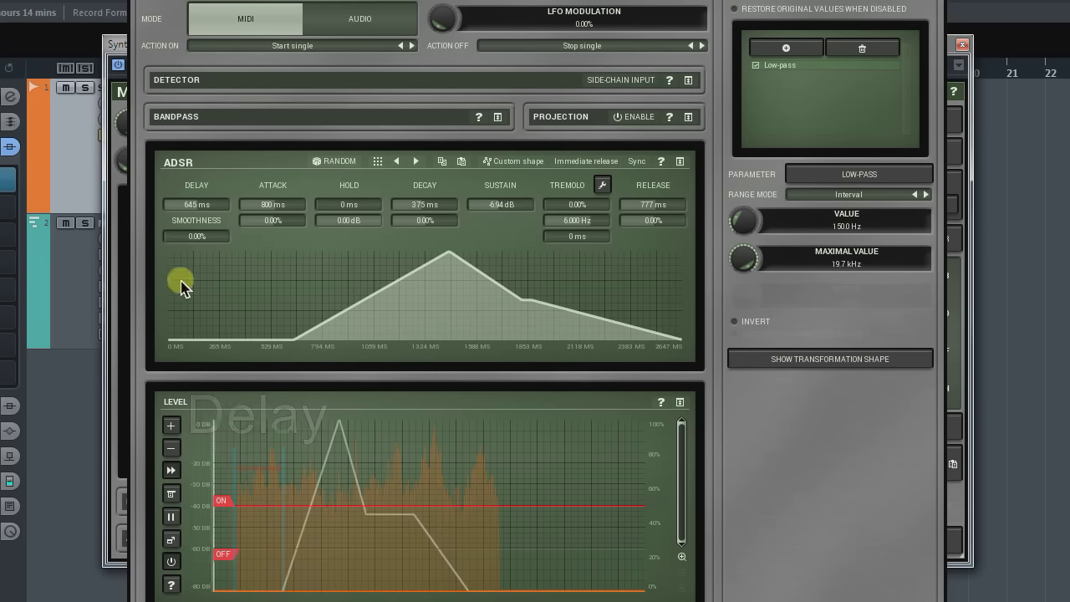
# Step: Reset the envelope delay to 0 ms and set a 375 ms hold at -1.56 dB
pyautogui.doubleClick(214, 207)
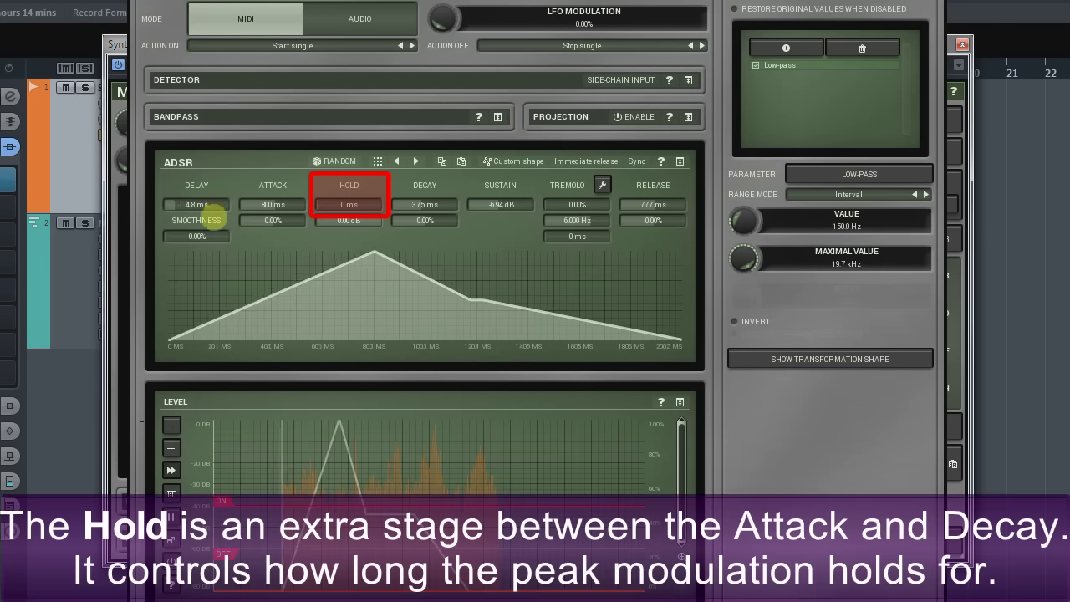
pyautogui.click(372, 201)
pyautogui.moveTo(372, 200); pyautogui.dragTo(372, 204)
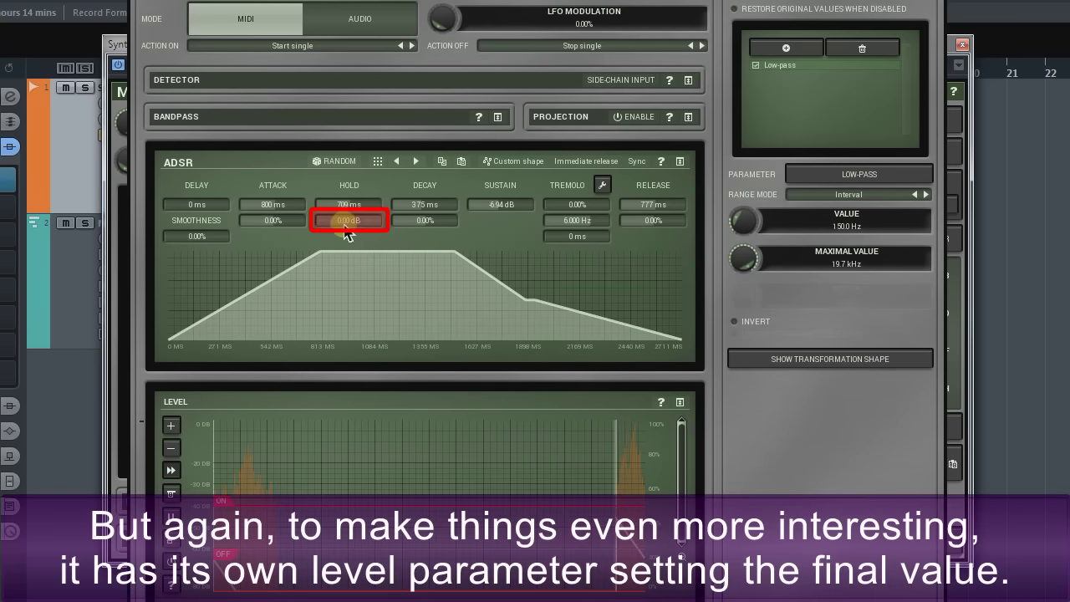
pyautogui.moveTo(349, 204); pyautogui.dragTo(377, 220)
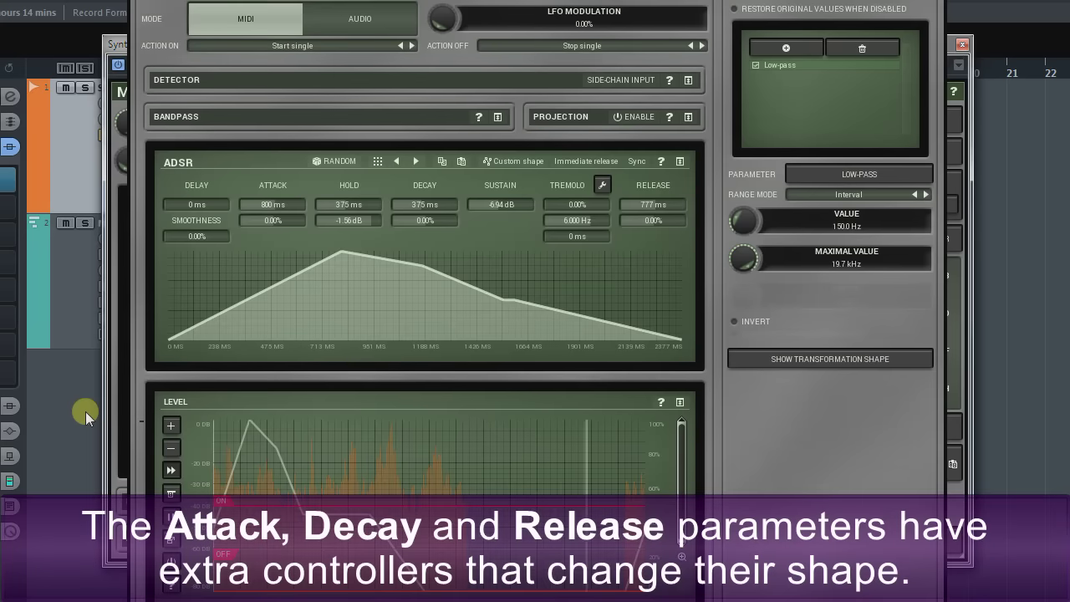
# Step: Give the attack -4.0% smoothness and return hold, decay and release smoothness to zero
pyautogui.doubleClick(356, 223)
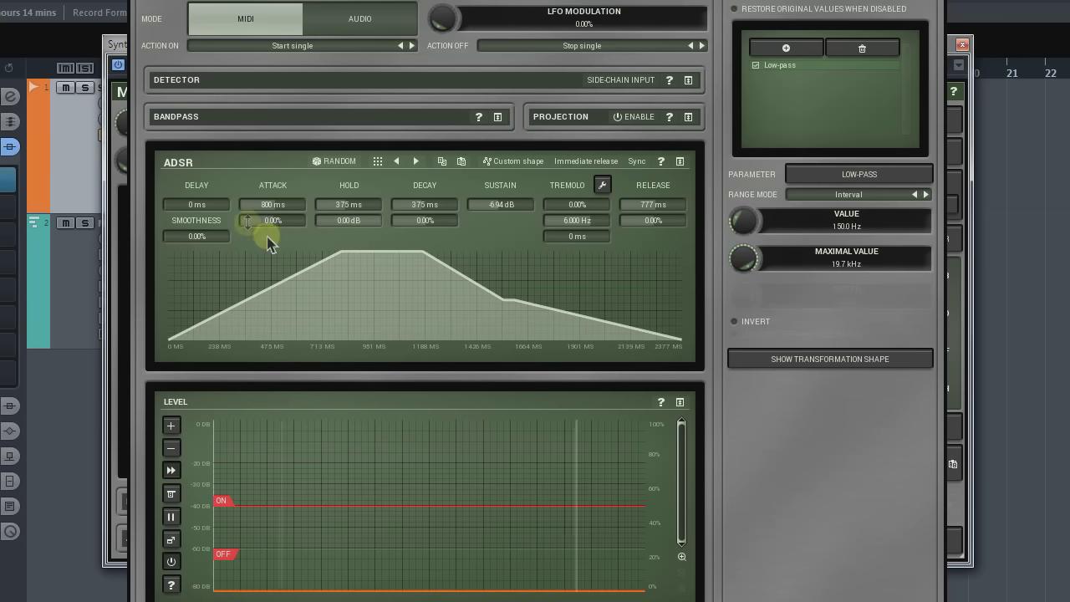
pyautogui.moveTo(268, 221); pyautogui.dragTo(246, 222)
pyautogui.moveTo(442, 221)
pyautogui.mouseDown()
pyautogui.moveTo(438, 241)
pyautogui.moveTo(442, 227)
pyautogui.mouseUp()
pyautogui.doubleClick(442, 227)
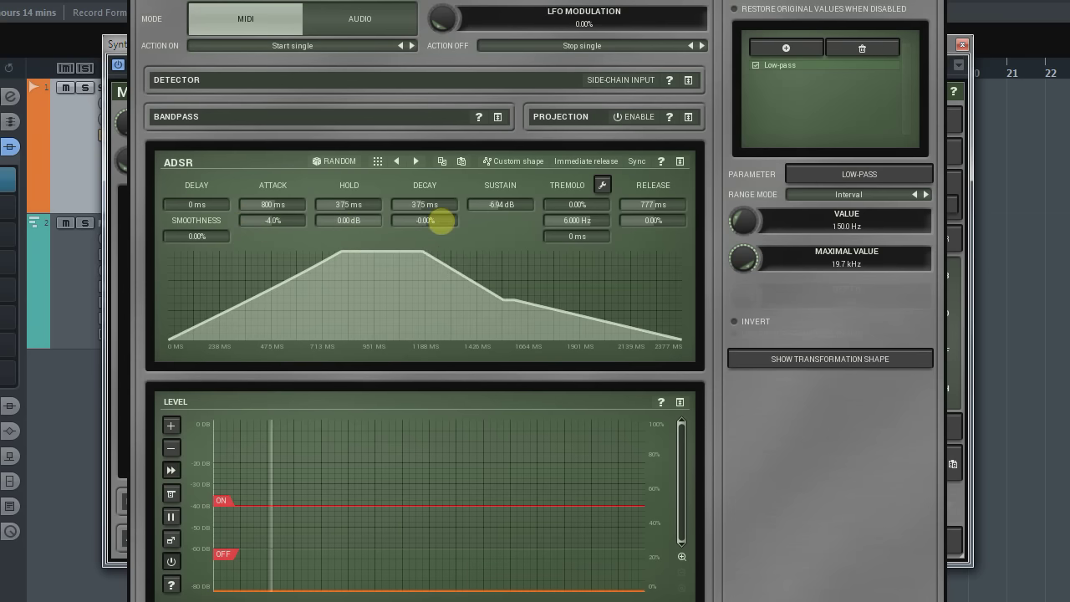
pyautogui.moveTo(677, 215)
pyautogui.mouseDown()
pyautogui.moveTo(676, 232)
pyautogui.moveTo(676, 189)
pyautogui.moveTo(672, 222)
pyautogui.mouseUp()
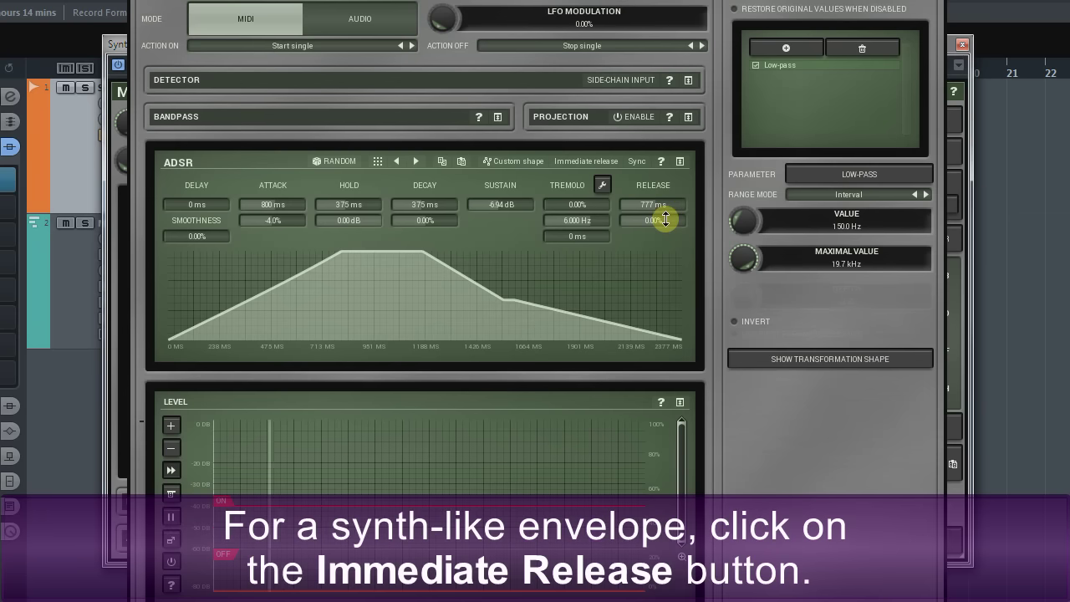
# Step: Toggle Immediate release on and off, sync envelope times to Straight, and shorten the attack
pyautogui.click(601, 167)
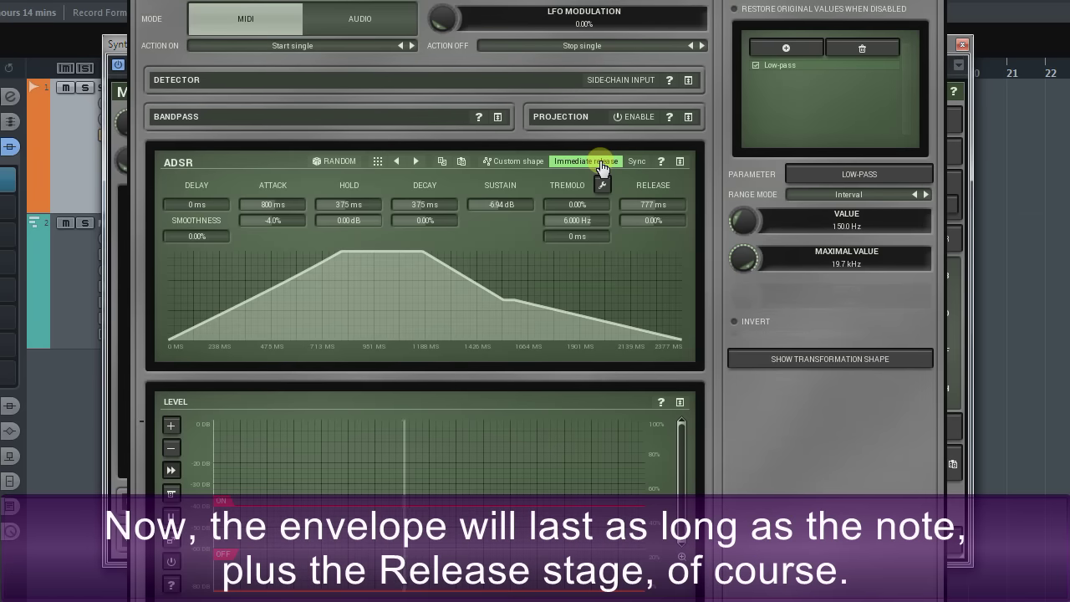
pyautogui.click(597, 167)
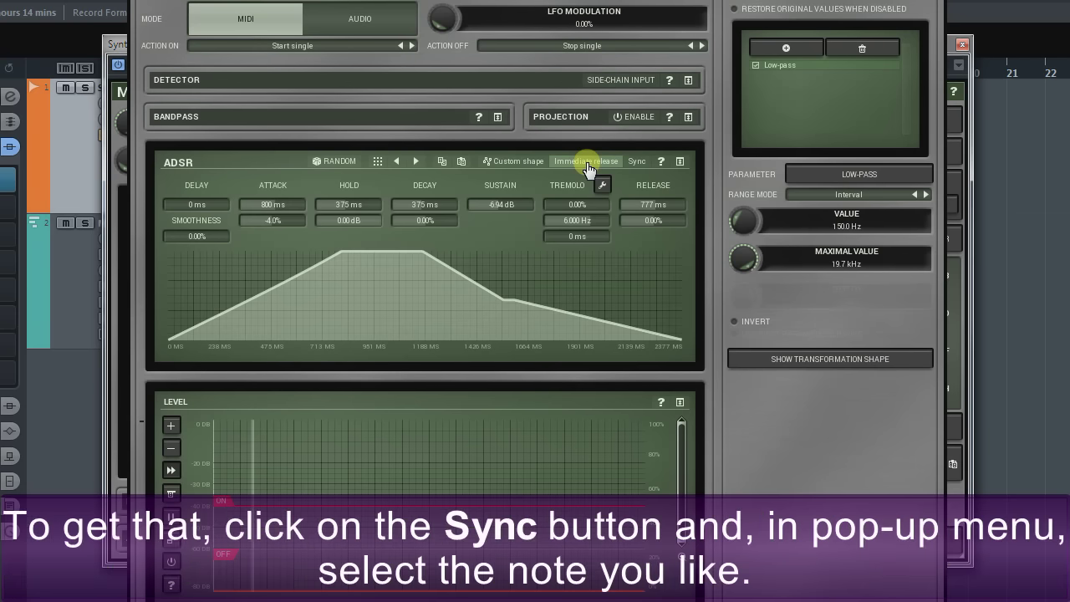
pyautogui.click(638, 162)
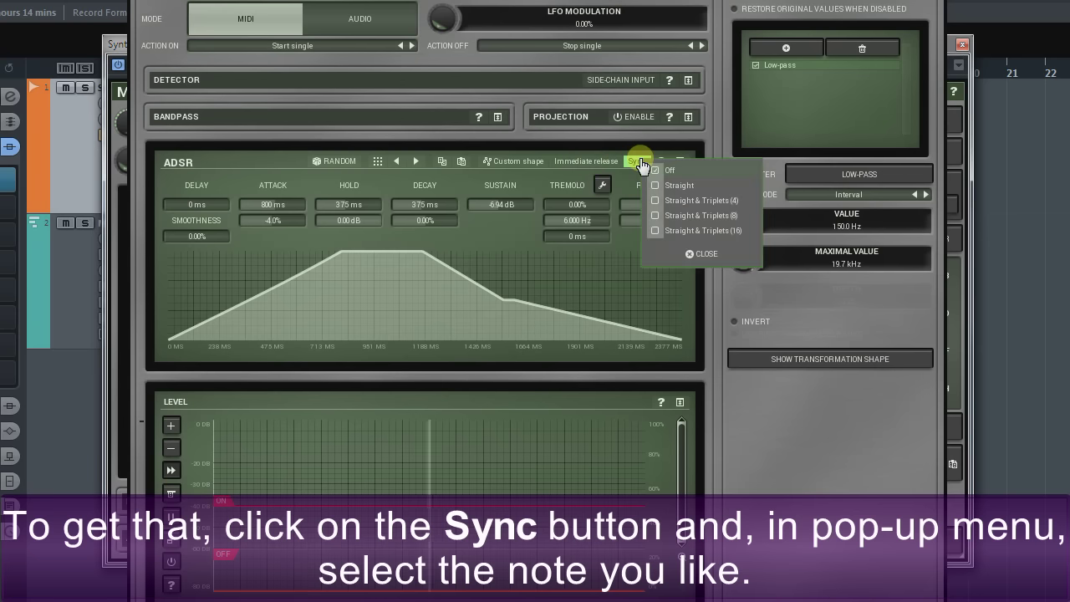
pyautogui.click(681, 185)
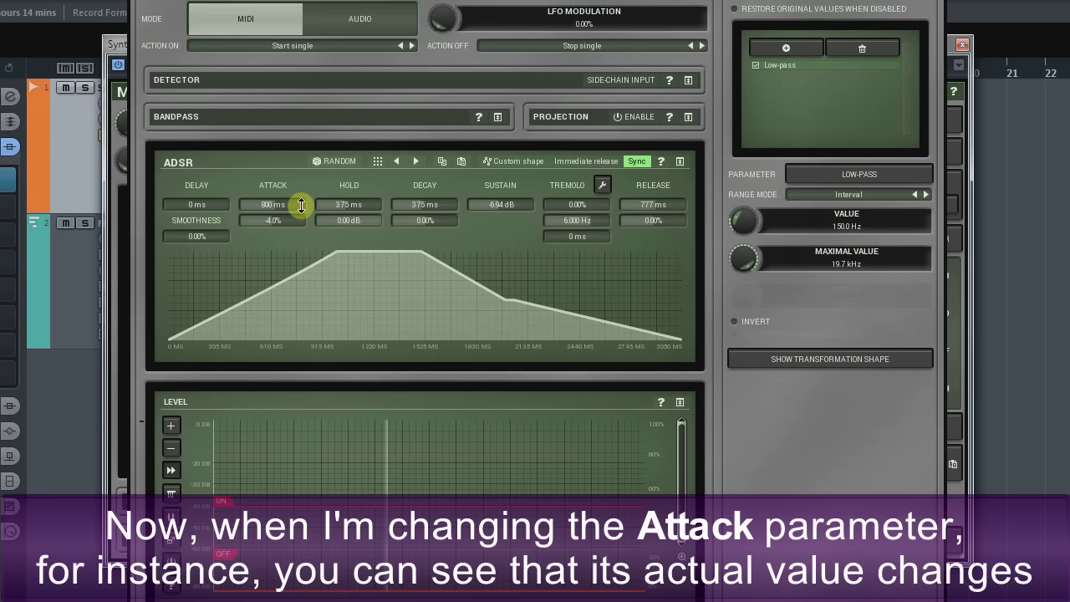
pyautogui.moveTo(299, 204); pyautogui.dragTo(299, 204)
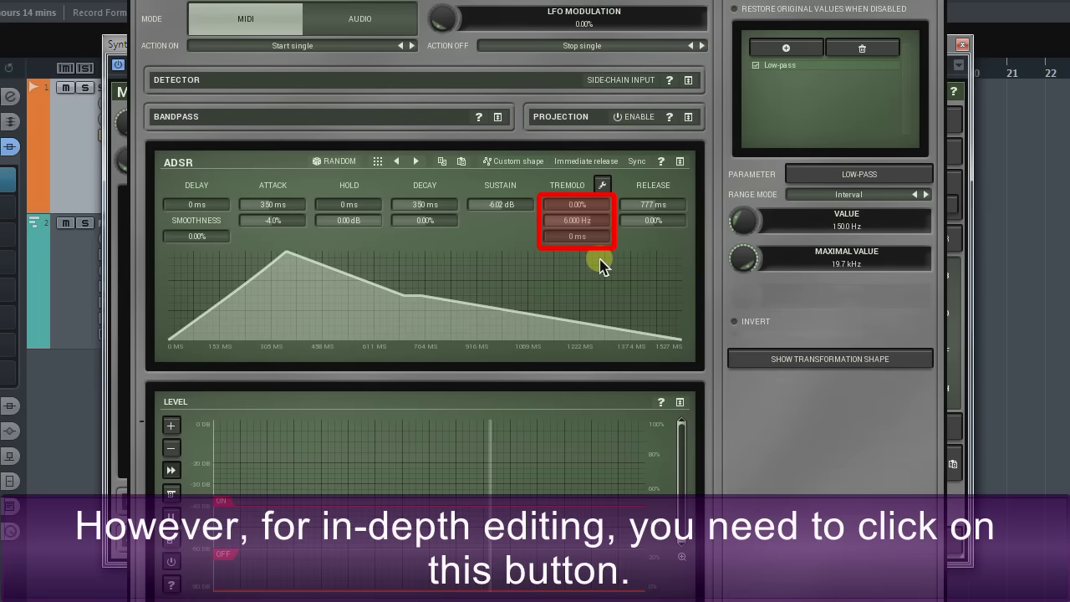
# Step: Set the tremolo depth to 20%, starting in the decay stage and continuing into release
pyautogui.click(602, 187)
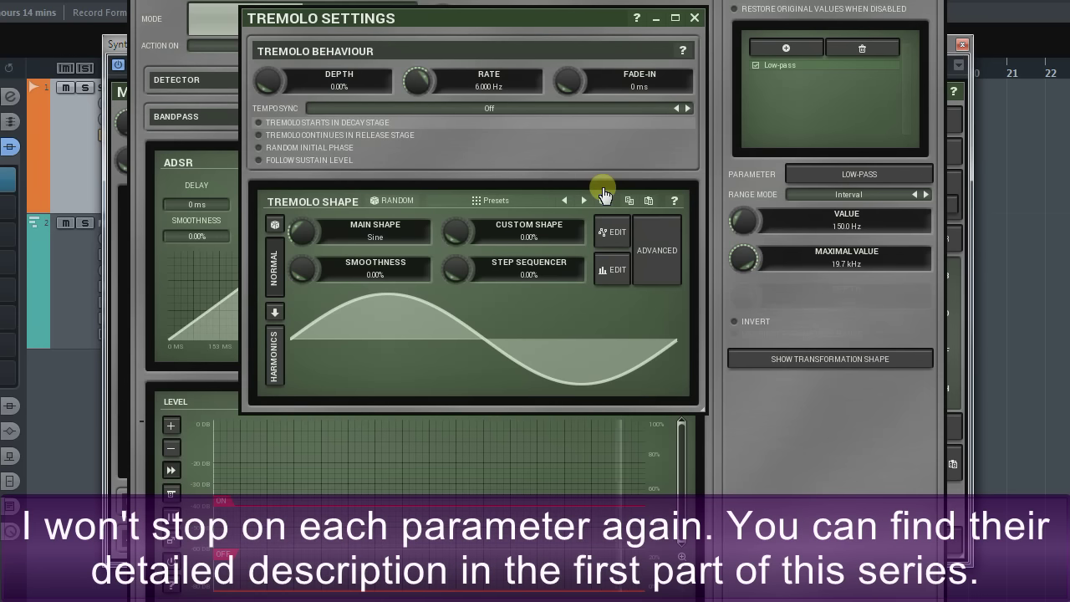
pyautogui.click(694, 18)
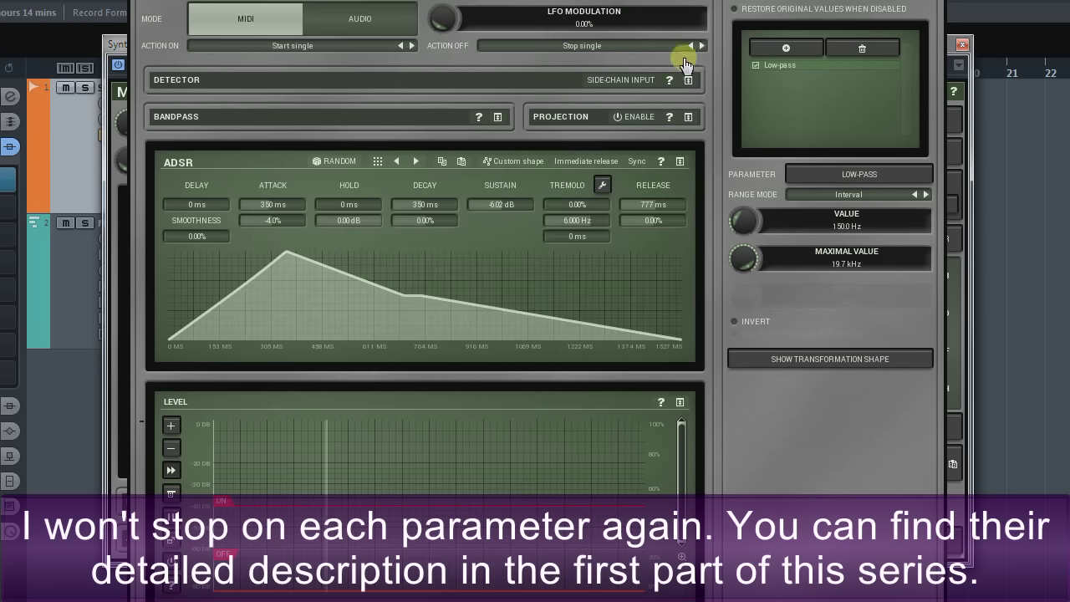
pyautogui.doubleClick(588, 205)
pyautogui.write('20')
pyautogui.press('Return')
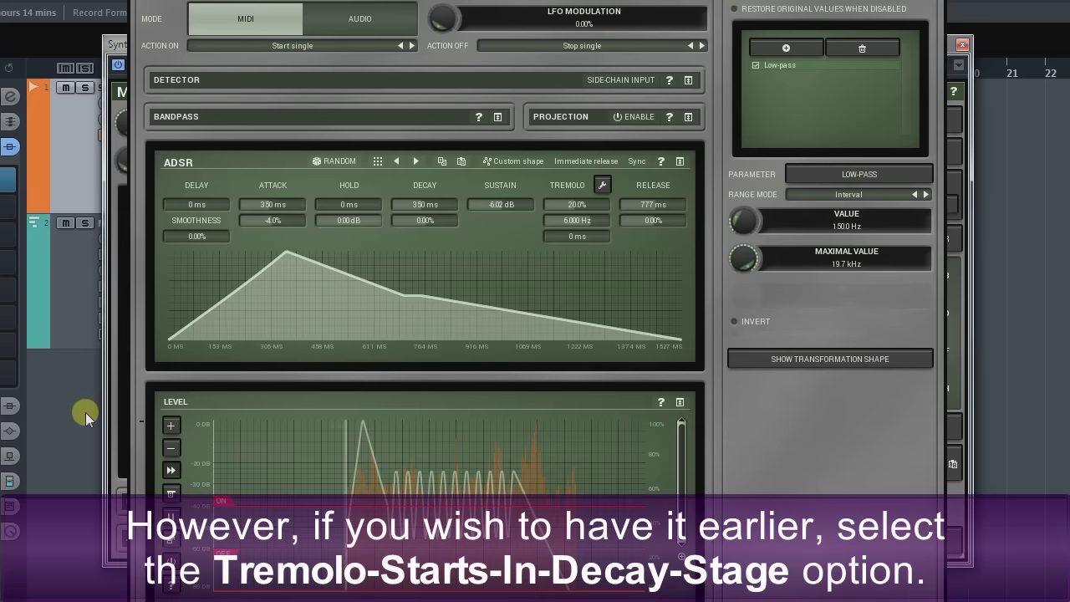
pyautogui.click(601, 186)
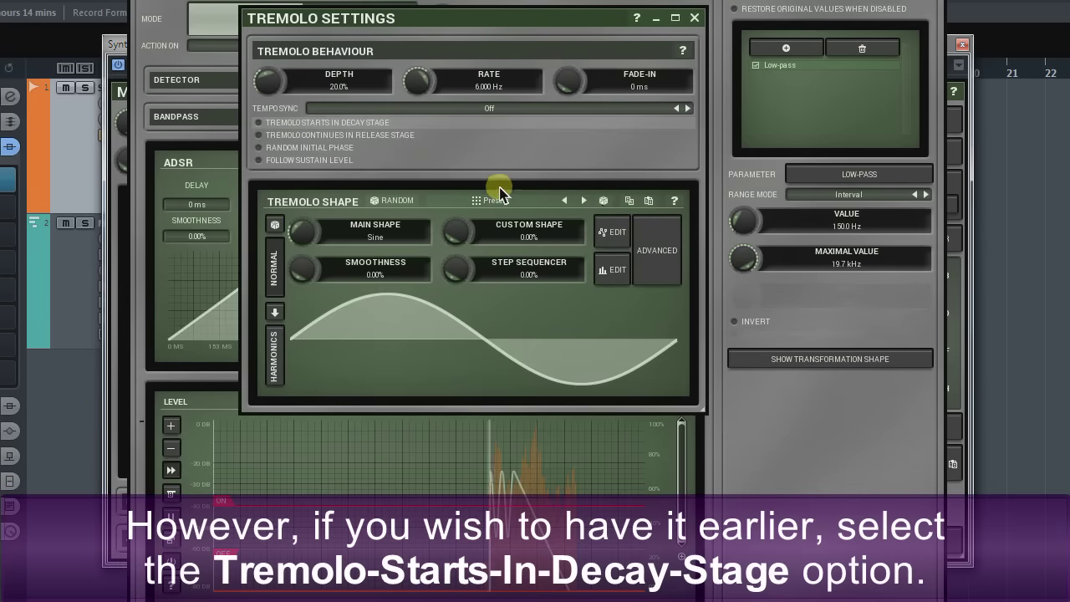
pyautogui.click(693, 19)
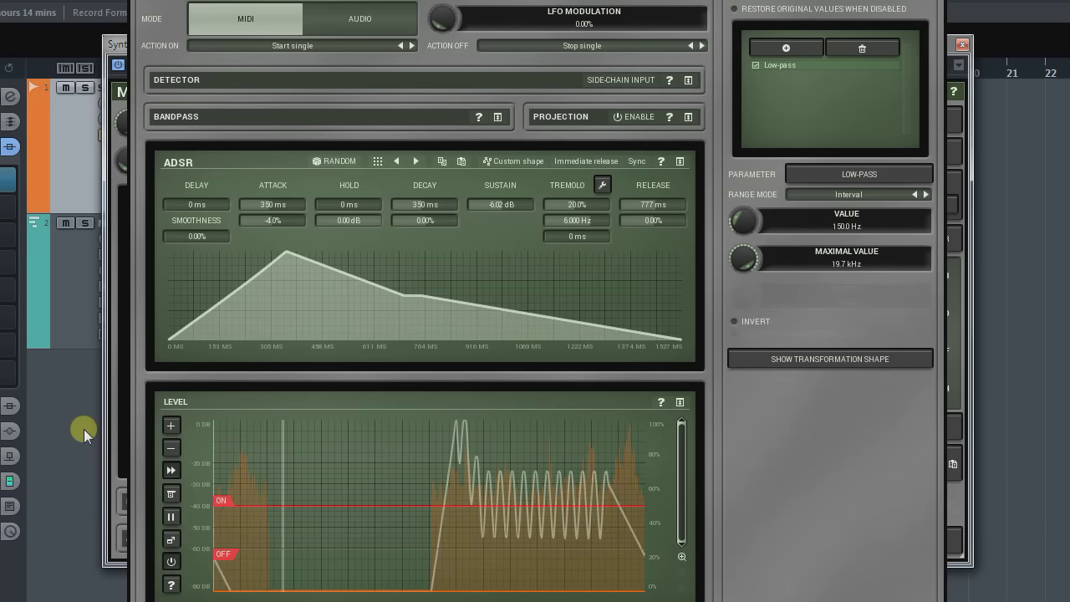
pyautogui.click(602, 186)
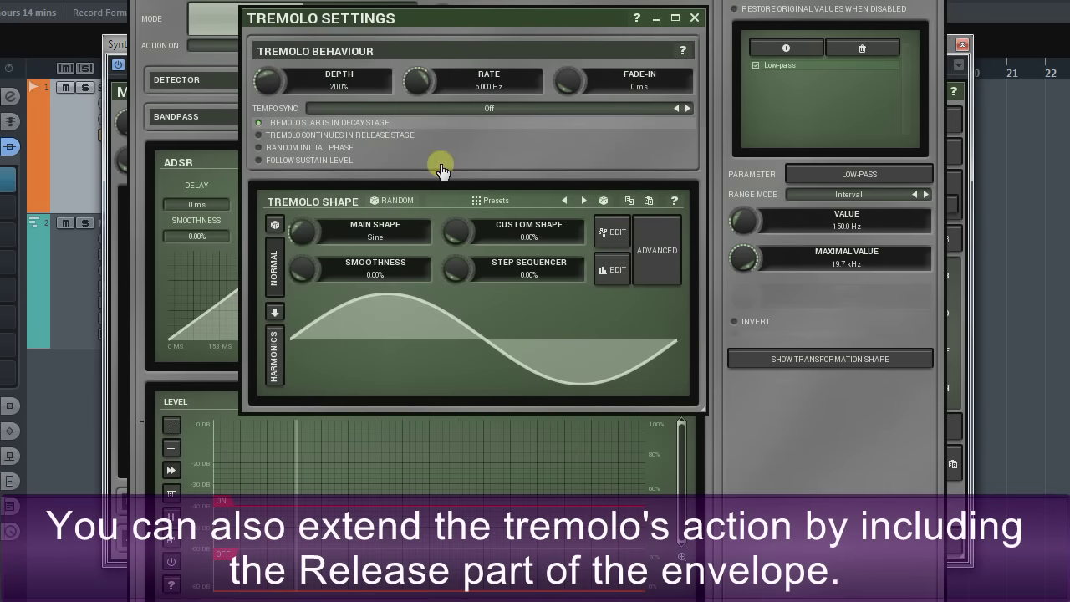
pyautogui.click(279, 139)
pyautogui.click(694, 19)
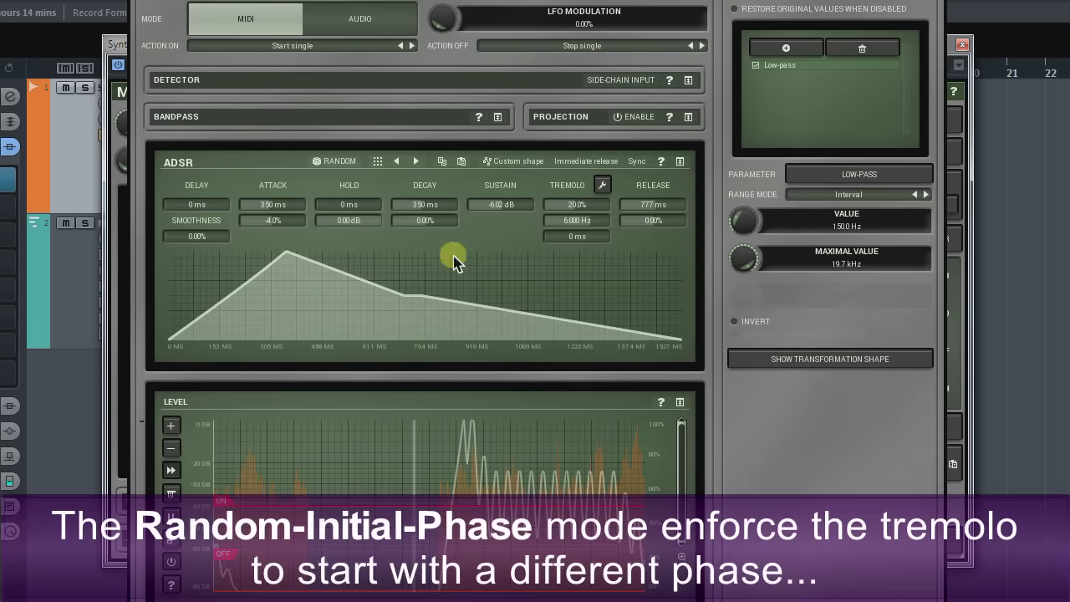
# Step: Enable Random Initial Phase in the Tremolo Settings
pyautogui.click(592, 188)
pyautogui.click(343, 148)
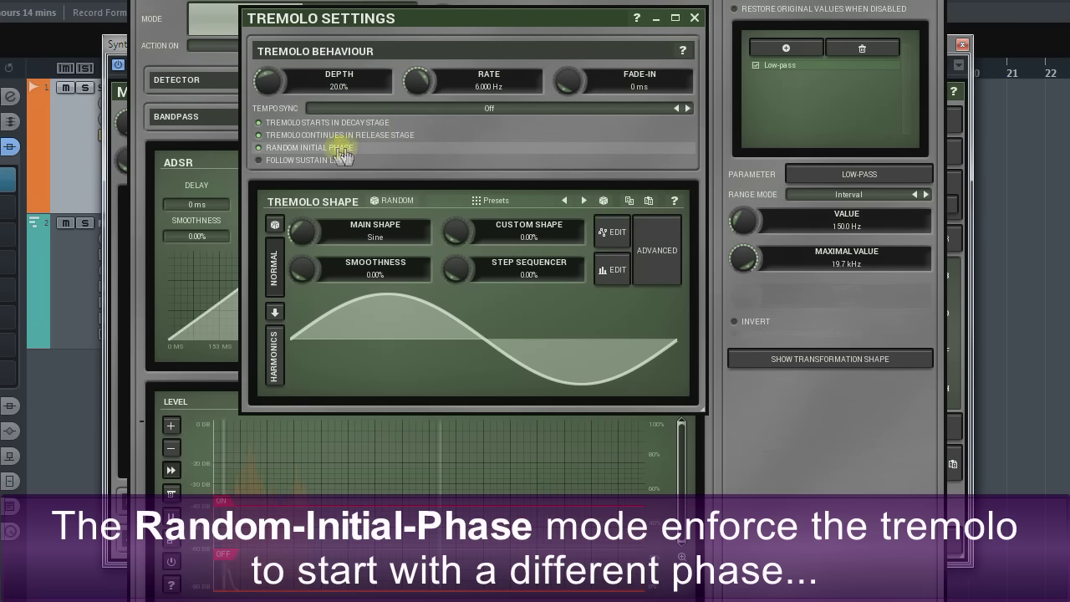
pyautogui.click(693, 18)
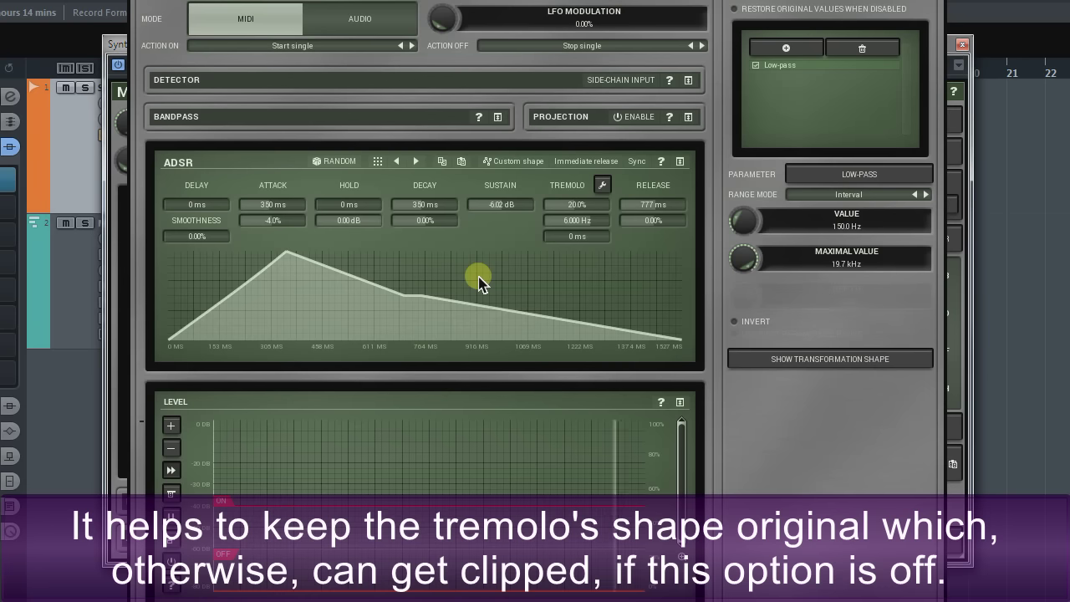
# Step: Set sustain to -30 dB, enable Follow Sustain Level, then raise sustain to -1 dB
pyautogui.doubleClick(512, 205)
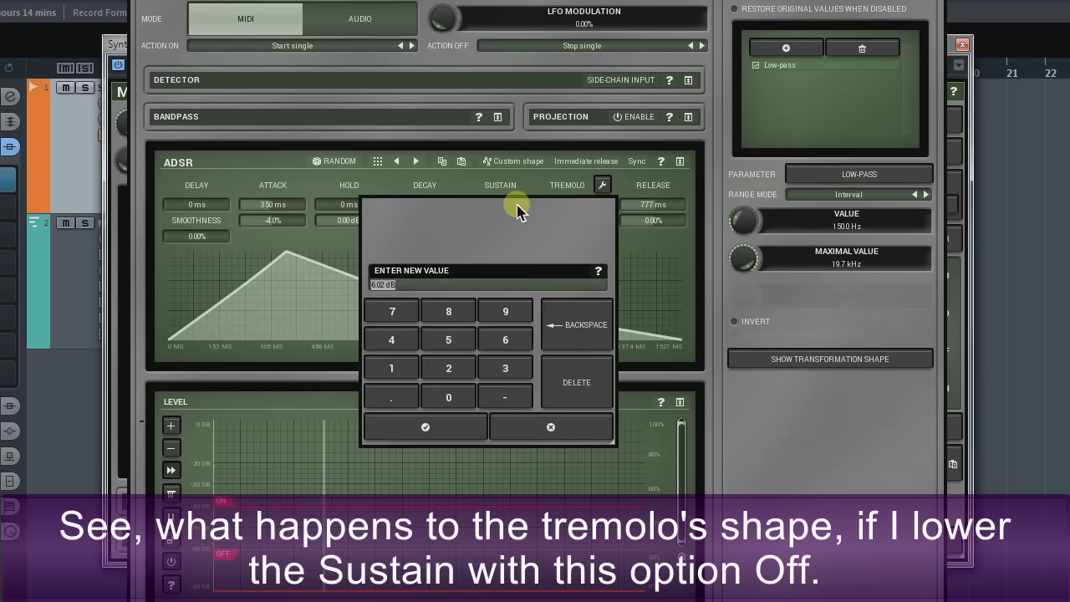
pyautogui.press('Return')
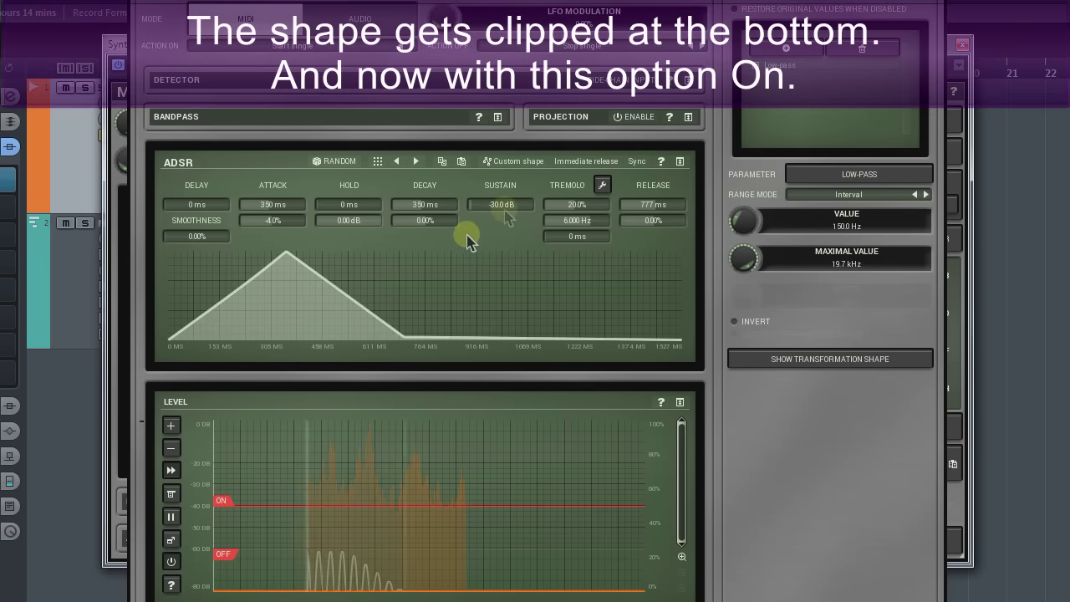
pyautogui.click(601, 185)
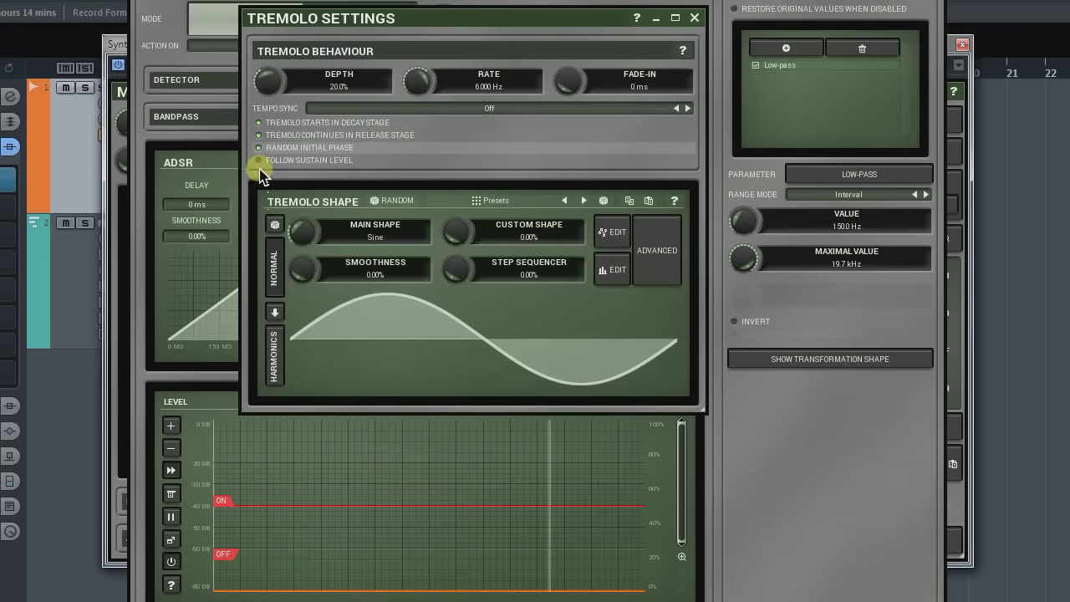
pyautogui.click(66, 408)
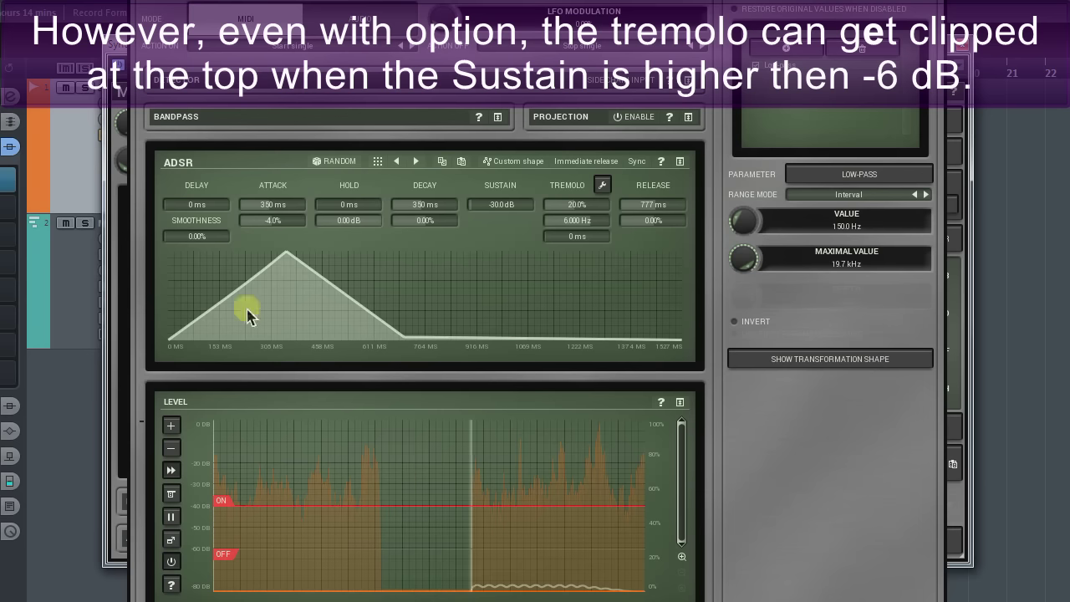
pyautogui.click(512, 207)
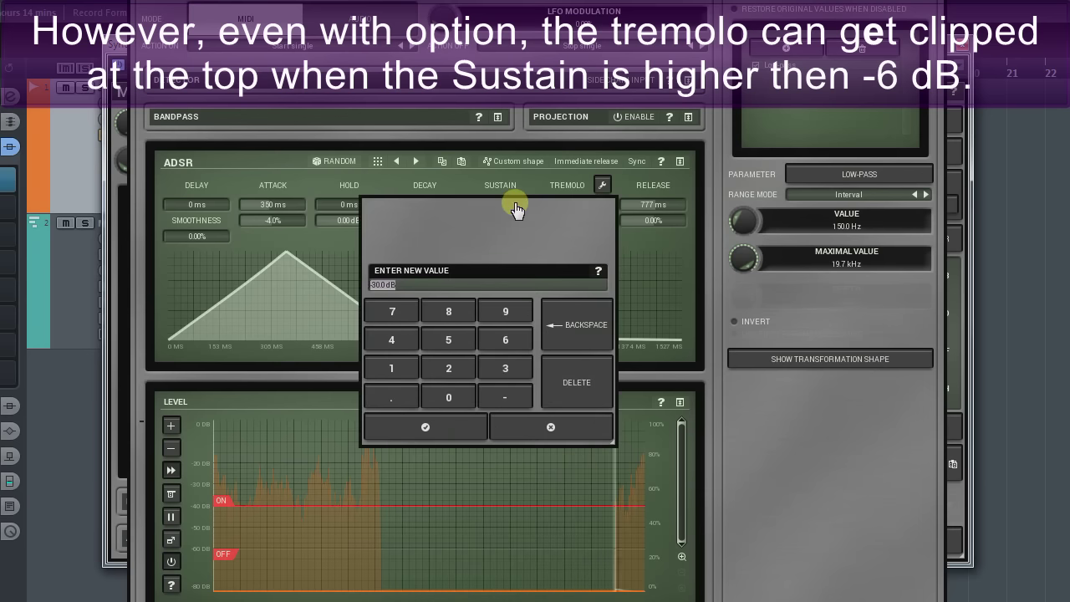
pyautogui.write('-1')
pyautogui.press('Return')
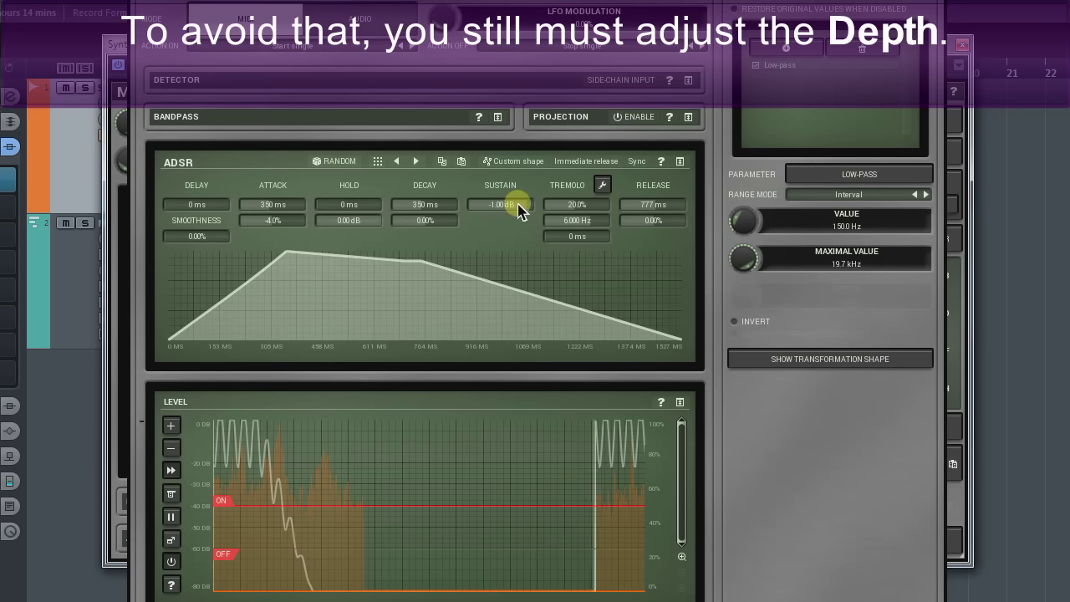
# Step: Return the sustain to -6.02 dB and give the tremolo a 480 ms fade-in
pyautogui.moveTo(518, 208); pyautogui.dragTo(516, 204)
pyautogui.click(604, 187)
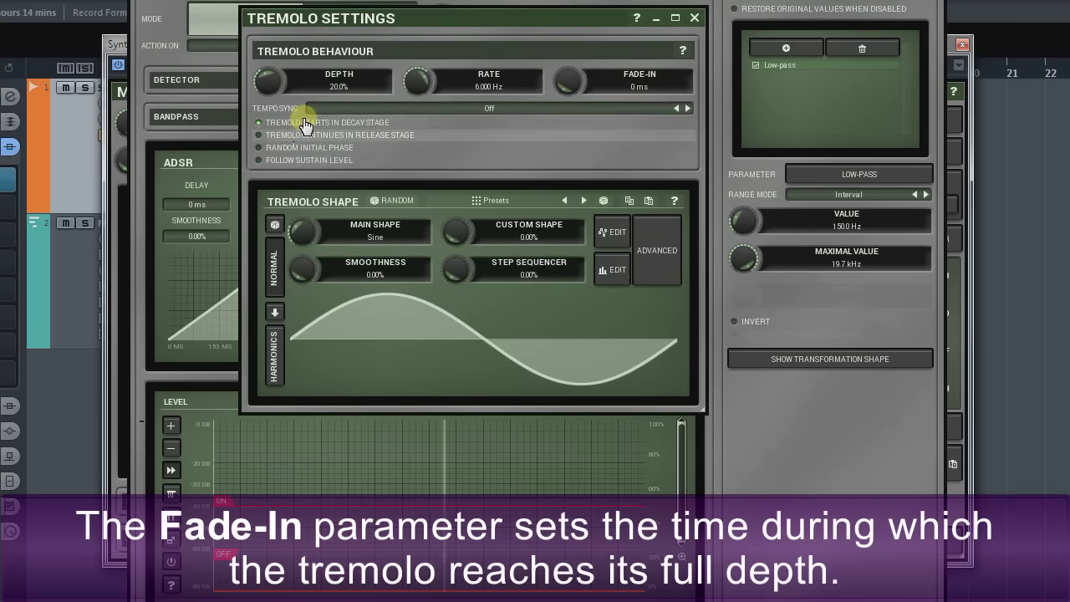
pyautogui.moveTo(571, 79); pyautogui.dragTo(572, 66)
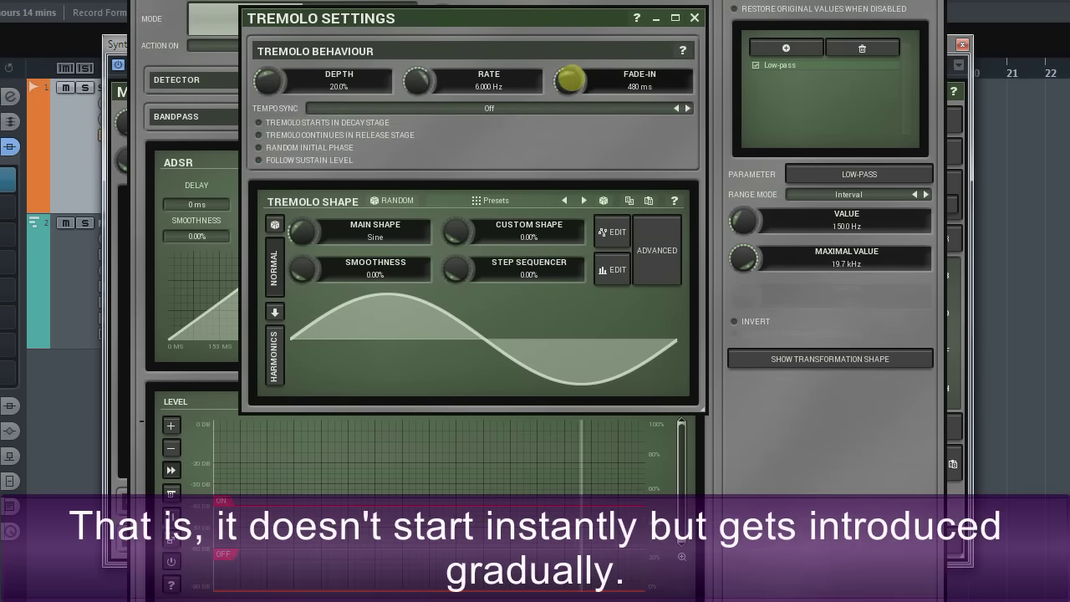
pyautogui.click(695, 18)
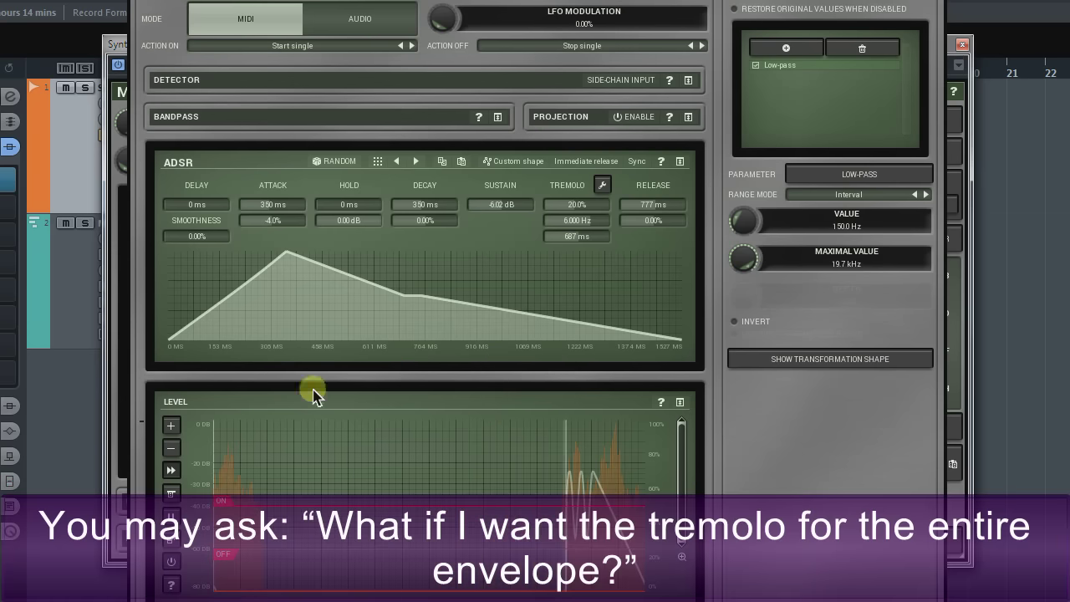
# Step: Reset the tremolo fade-in and depth to zero, and add about 19.6% LFO modulation
pyautogui.doubleClick(586, 236)
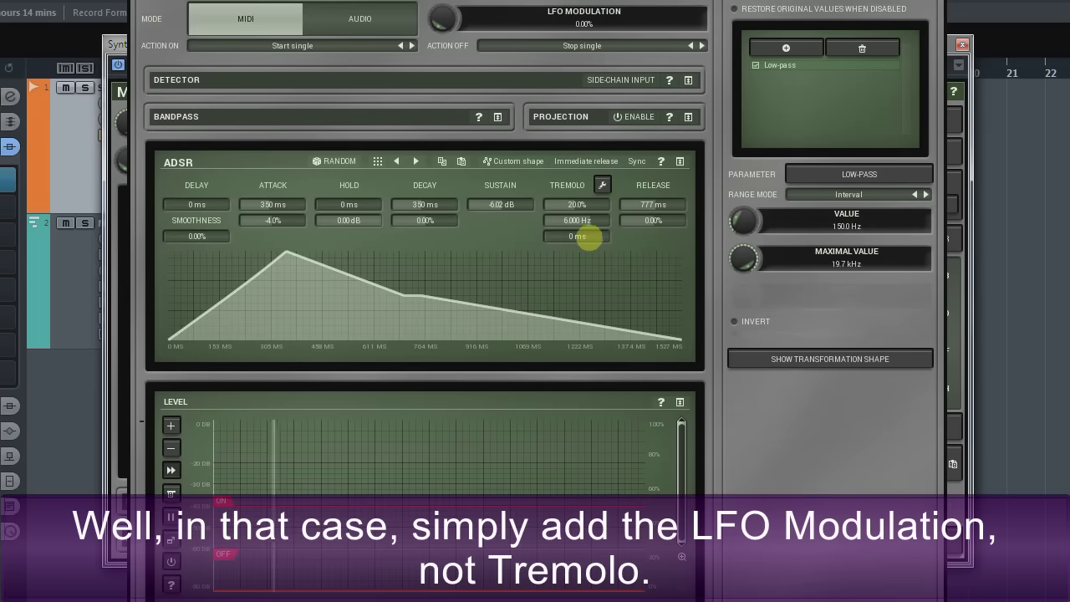
pyautogui.doubleClick(576, 204)
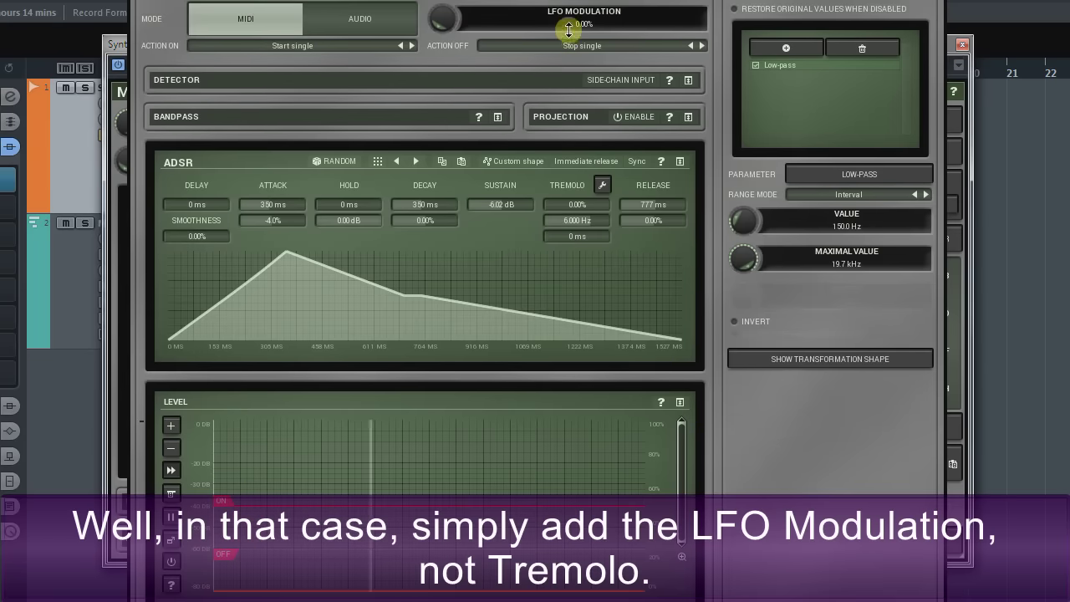
pyautogui.moveTo(560, 31); pyautogui.dragTo(560, 27)
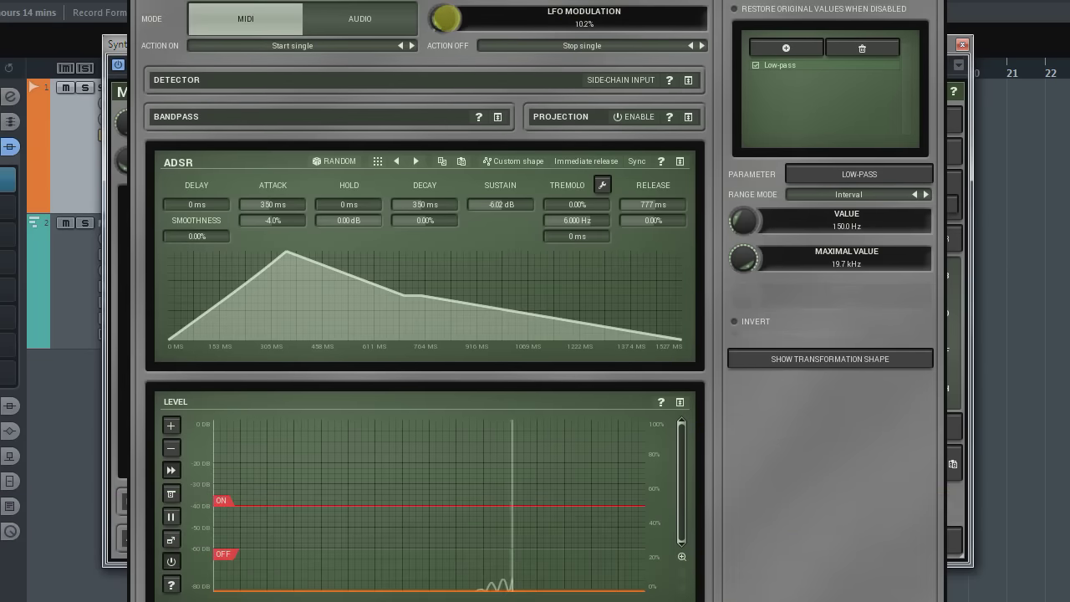
pyautogui.moveTo(446, 18); pyautogui.dragTo(445, 16)
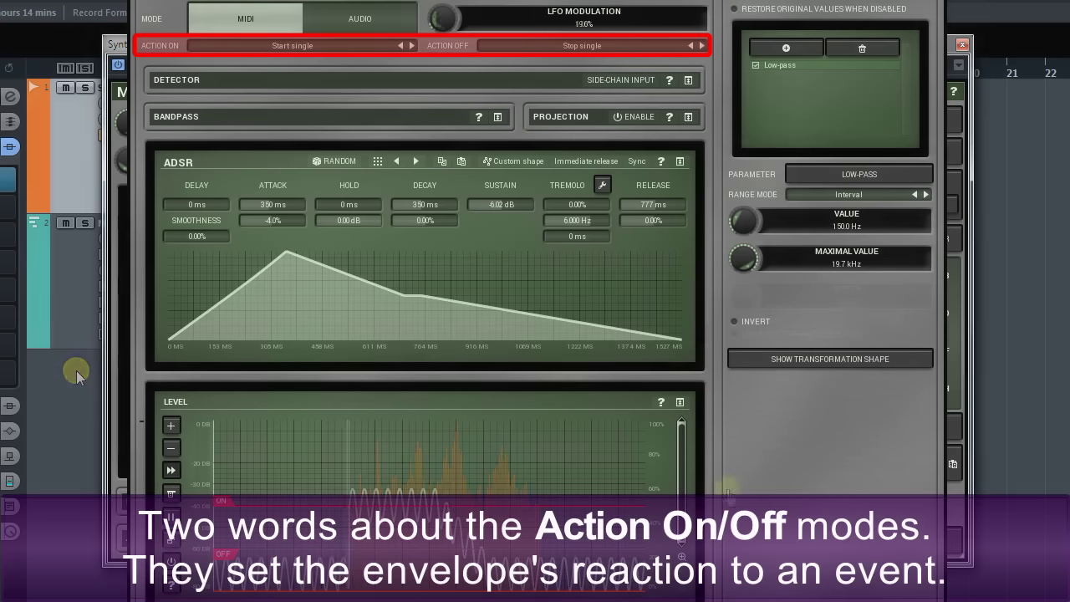
# Step: Replay the legato notes and switch the envelope's Action On mode to Start forced
pyautogui.press('space')
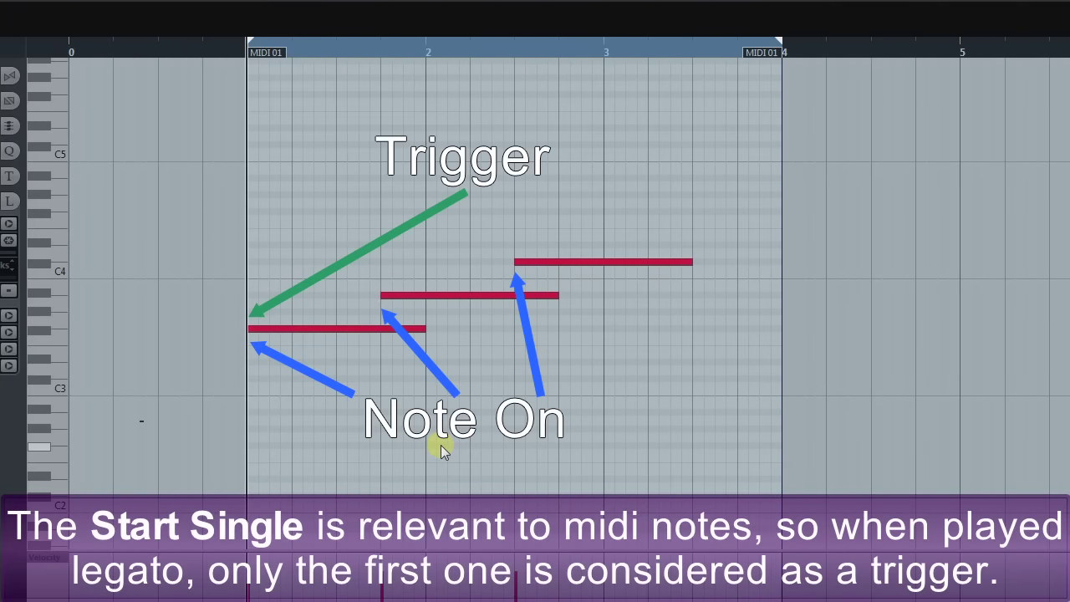
pyautogui.press('space')
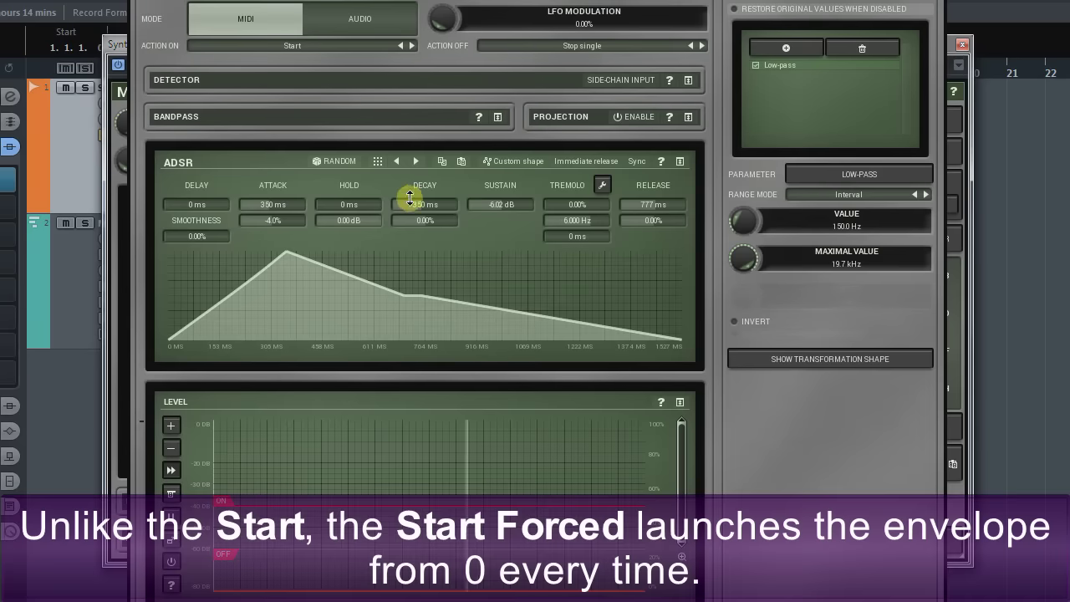
pyautogui.click(412, 46)
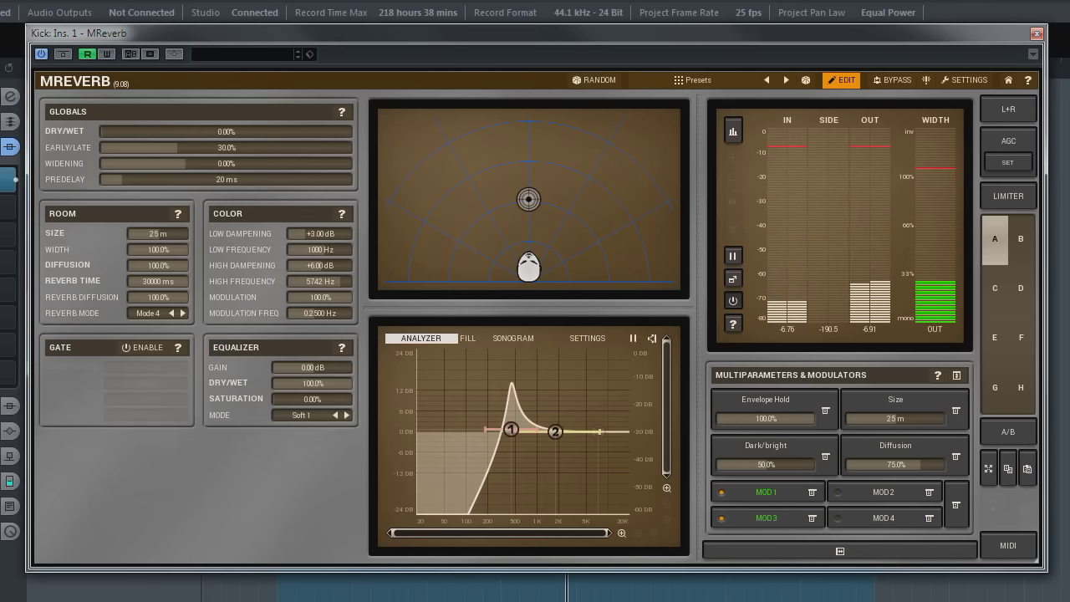
# Step: Close the MReverb window and stop playback, returning to the project start
pyautogui.click(1037, 39)
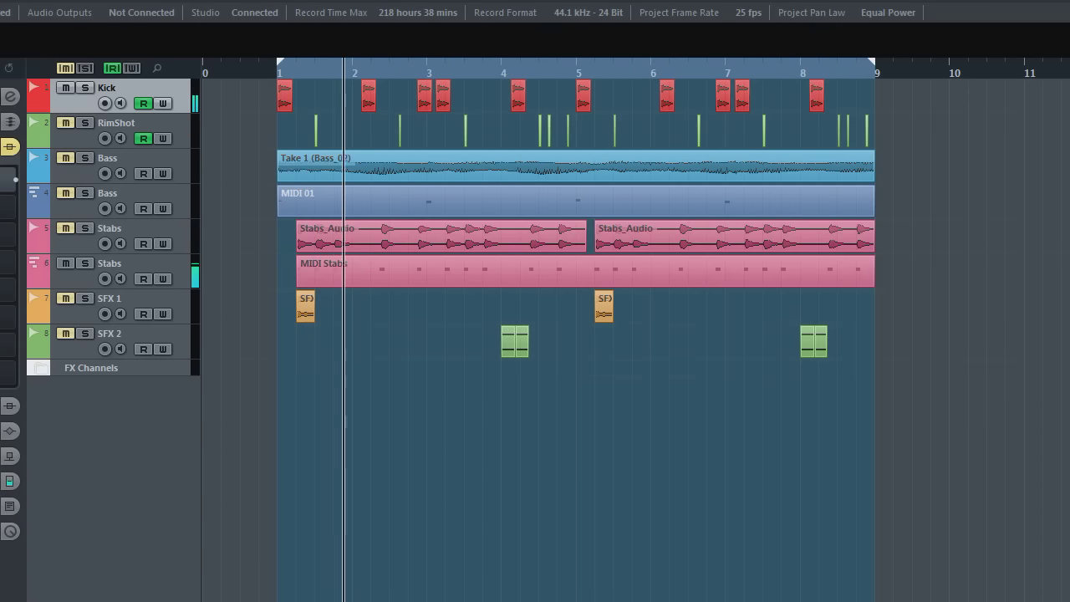
pyautogui.press('space')
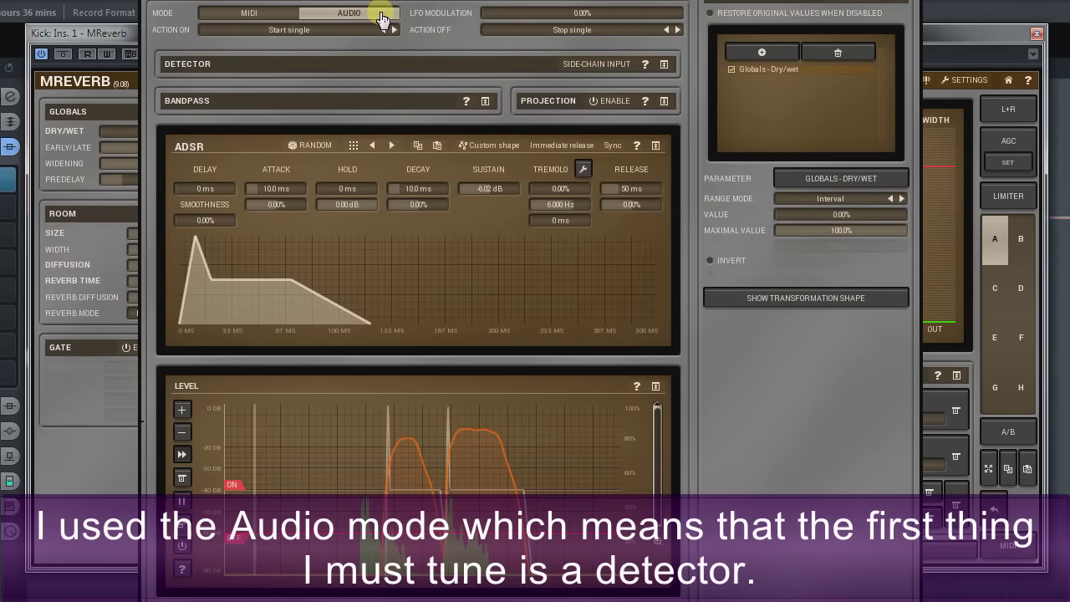
# Step: Set the kick detector to 0 ms attack and peak hold, 10 ms release and 3 ms RMS
pyautogui.click(664, 65)
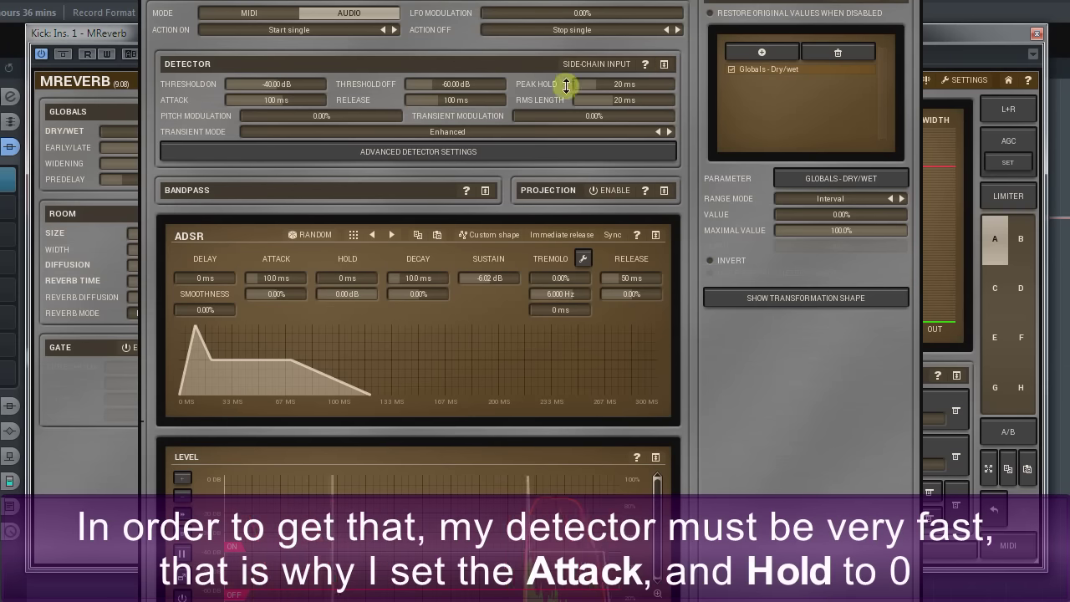
pyautogui.moveTo(302, 101); pyautogui.dragTo(294, 112)
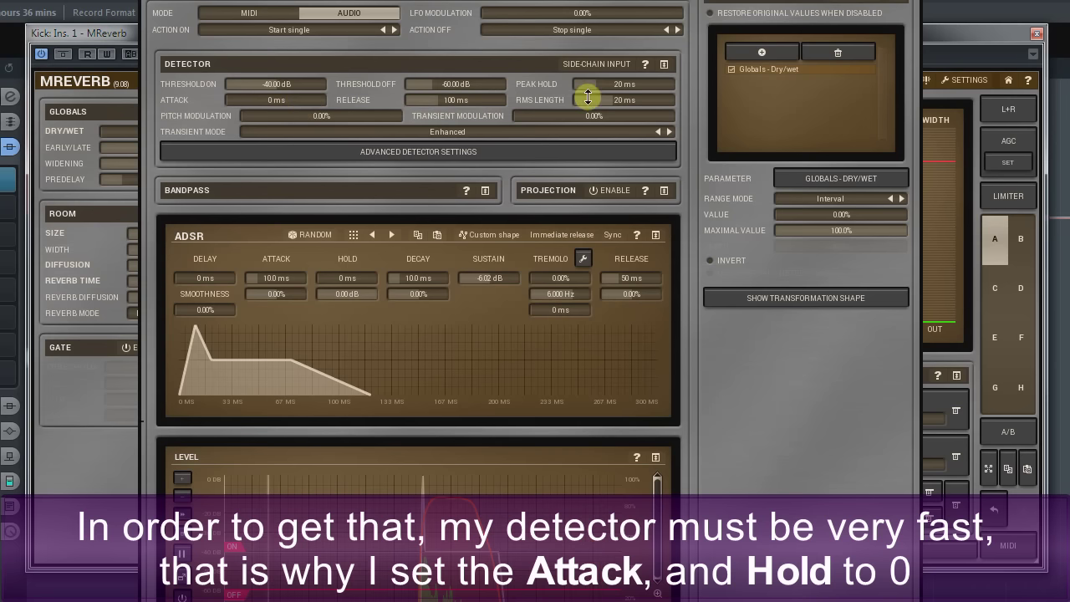
pyautogui.moveTo(610, 84); pyautogui.dragTo(616, 84)
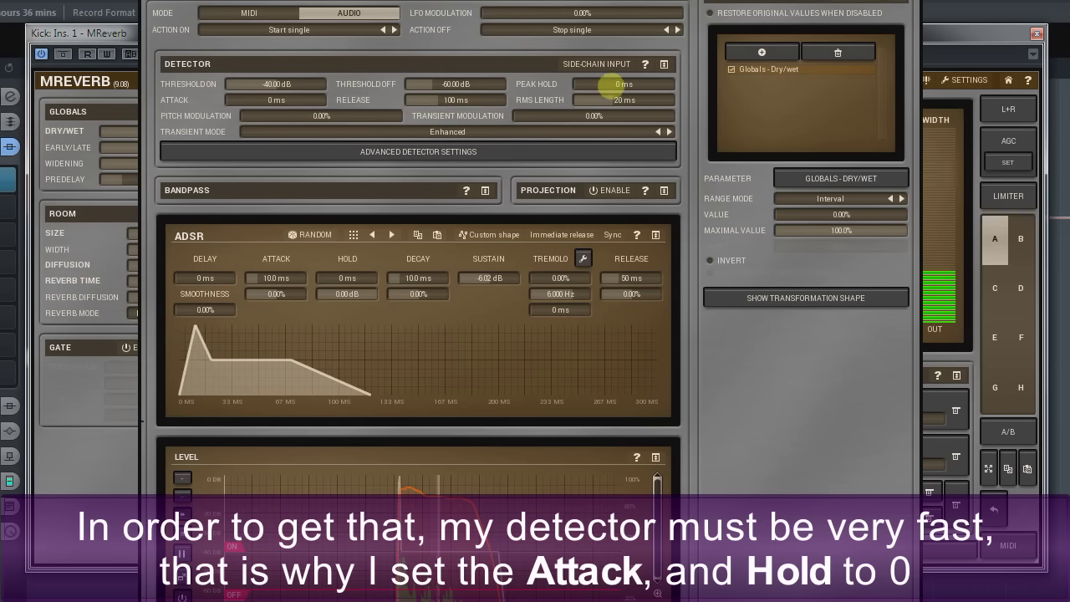
pyautogui.doubleClick(490, 101)
pyautogui.write('10')
pyautogui.press('Return')
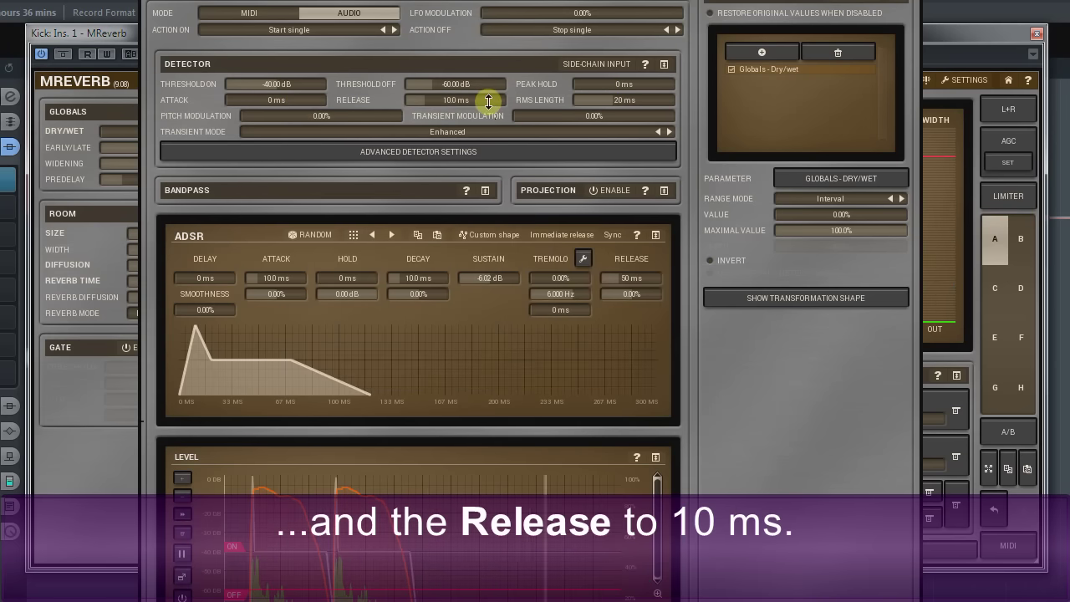
pyautogui.doubleClick(617, 100)
pyautogui.write('3')
pyautogui.press('Return')
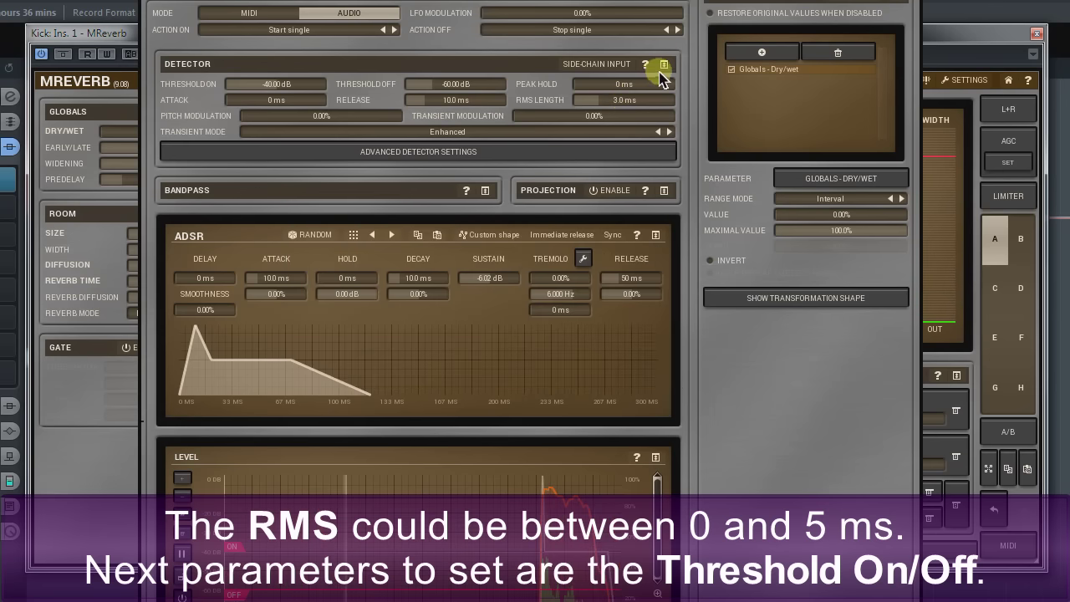
pyautogui.click(662, 67)
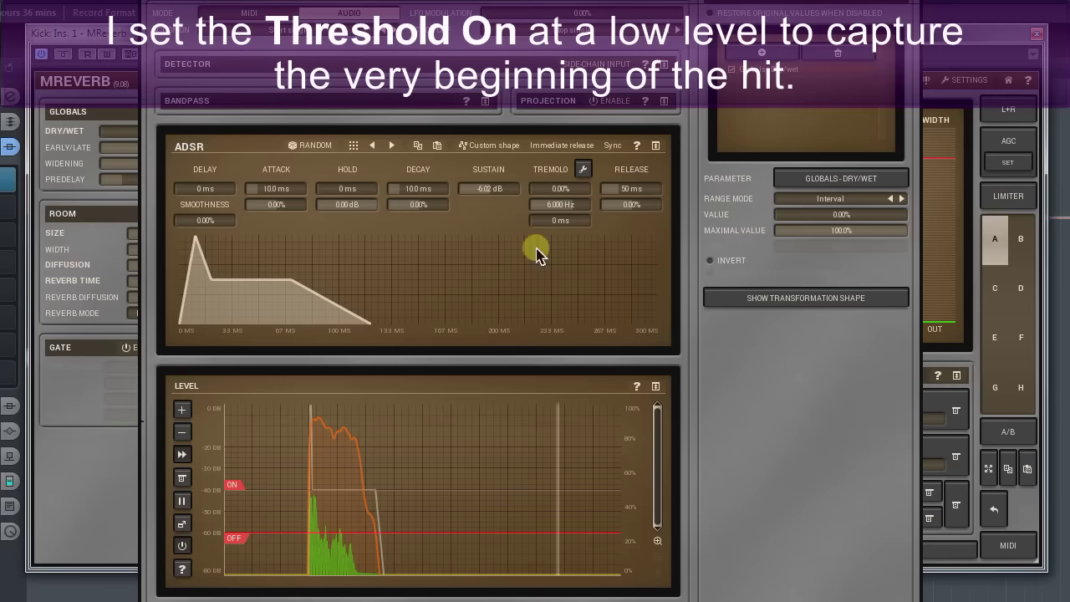
# Step: Lower the ON threshold to about -56 dB and reshape the envelope with long hold, silent sustain
pyautogui.moveTo(244, 492); pyautogui.dragTo(242, 549)
pyautogui.moveTo(233, 522)
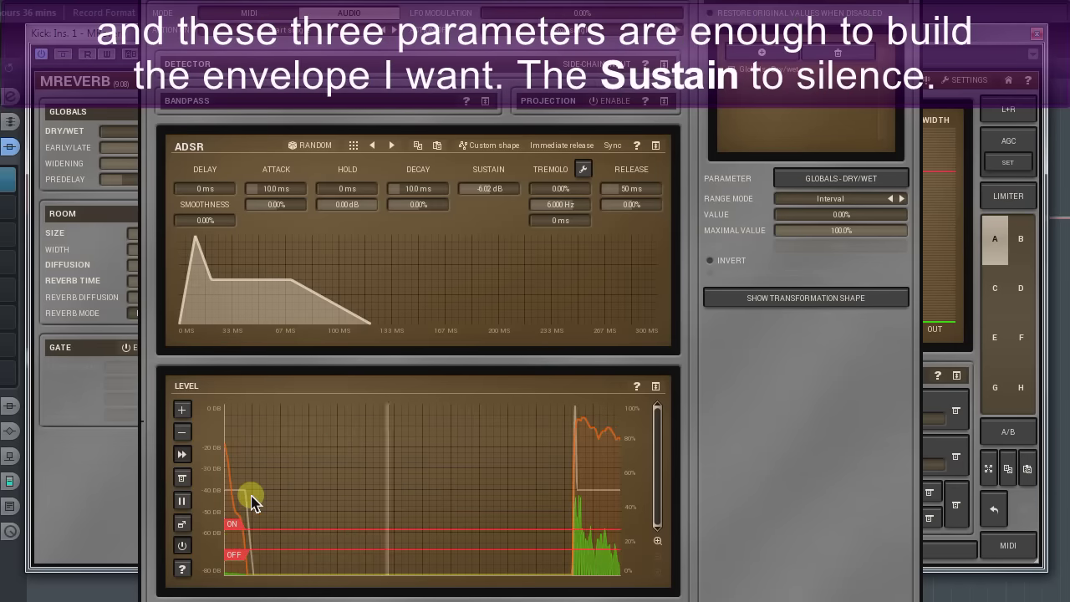
pyautogui.moveTo(494, 294); pyautogui.dragTo(495, 191)
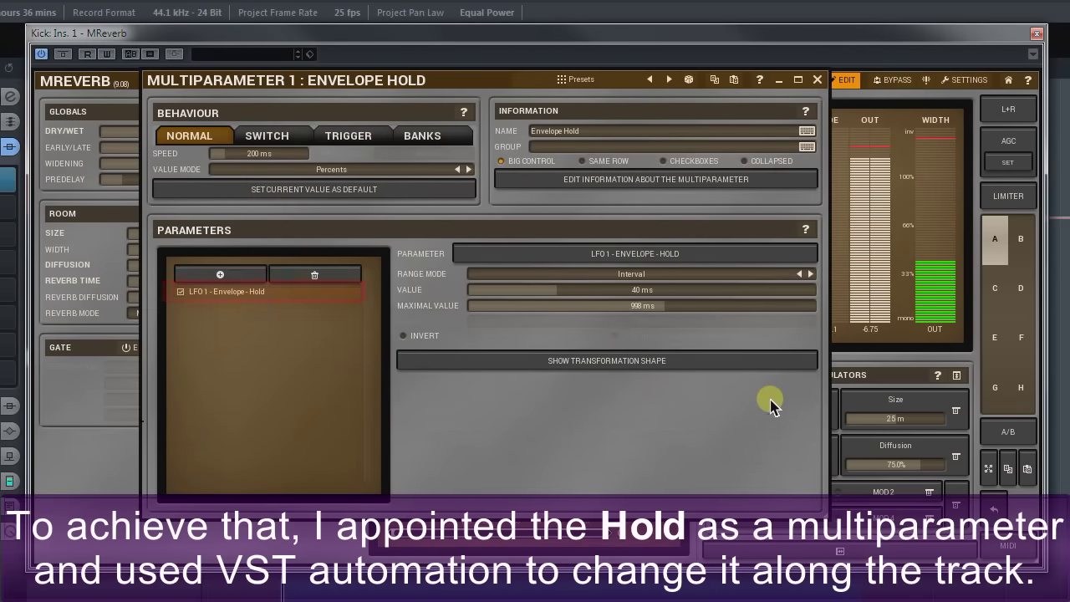
# Step: Check the Envelope Hold multiparameter, enable Read on the Kick lane, and reopen MReverb's MOD 1
pyautogui.click(769, 407)
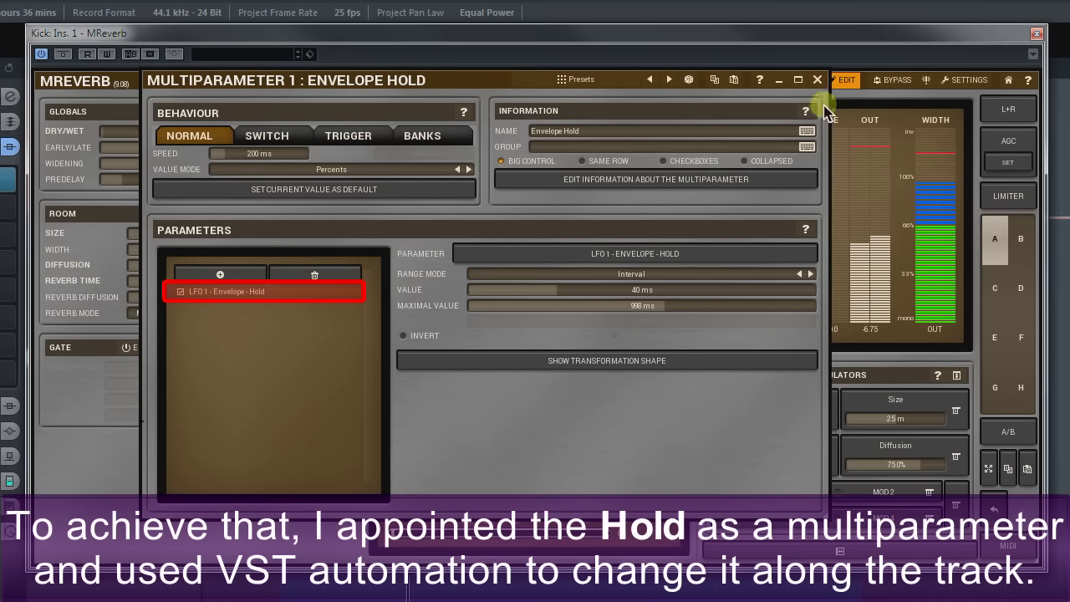
pyautogui.click(817, 79)
pyautogui.click(1036, 35)
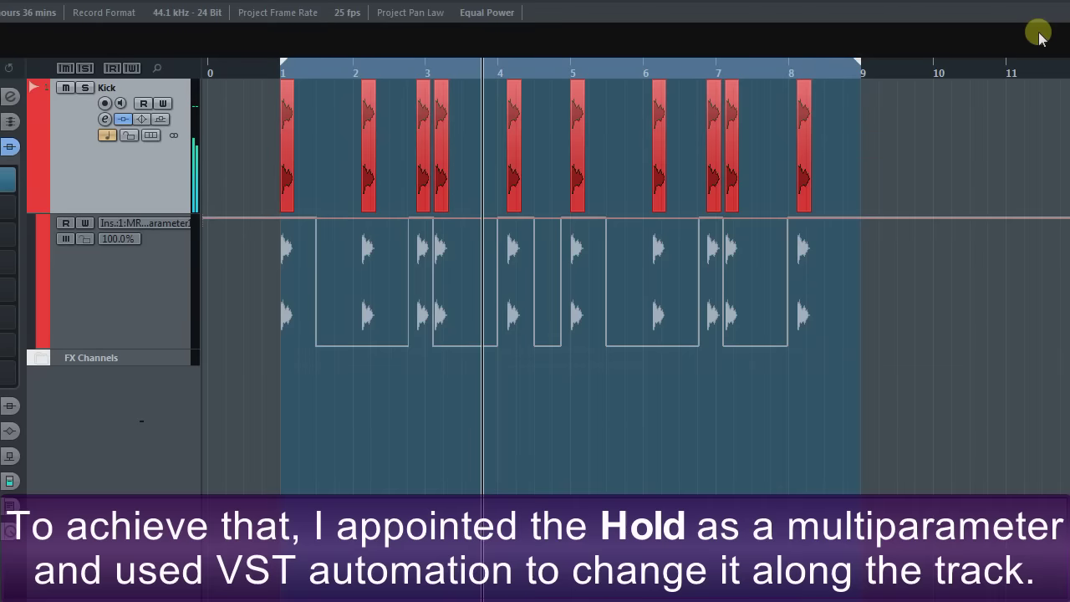
pyautogui.click(65, 224)
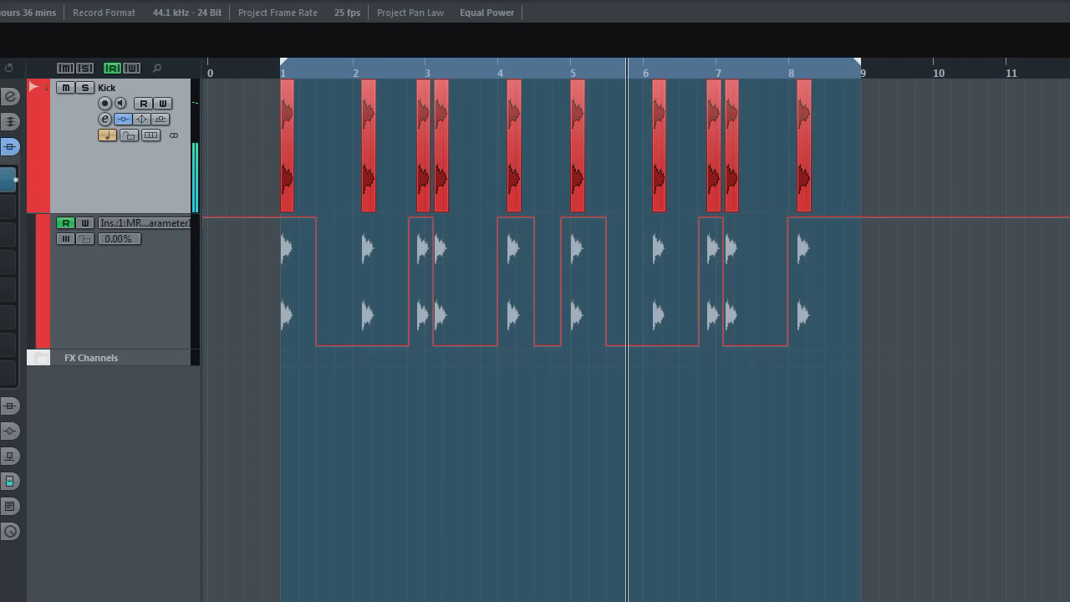
pyautogui.click(143, 223)
pyautogui.click(766, 492)
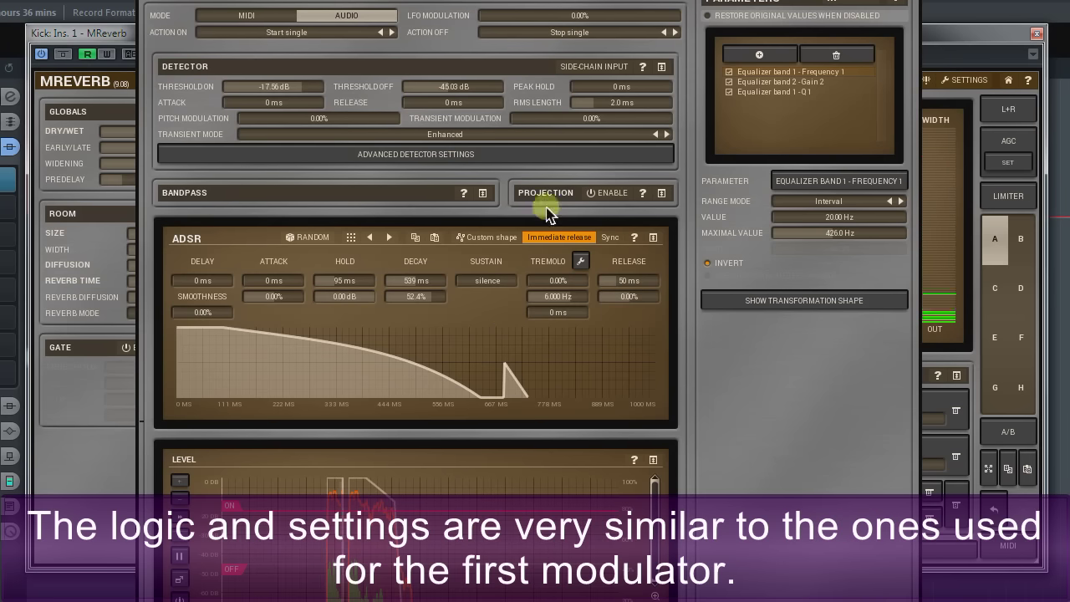
# Step: Collapse the Detector section of the equalizer's envelope modulator
pyautogui.click(661, 66)
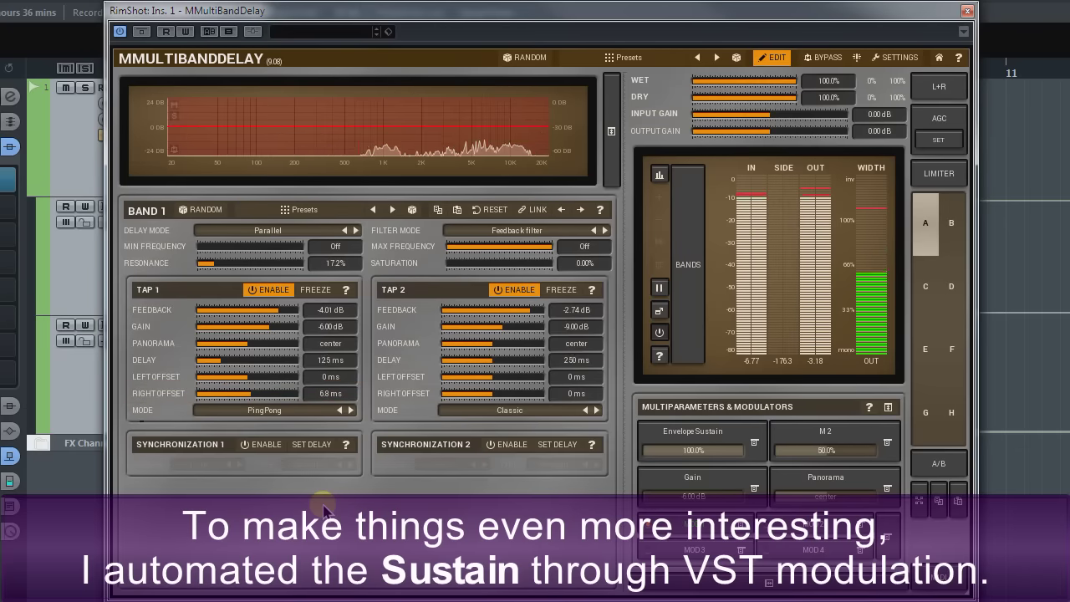
# Step: Turn on global automation Read and reopen MMultiBandDelay's first envelope modulator
pyautogui.click(968, 15)
pyautogui.click(111, 68)
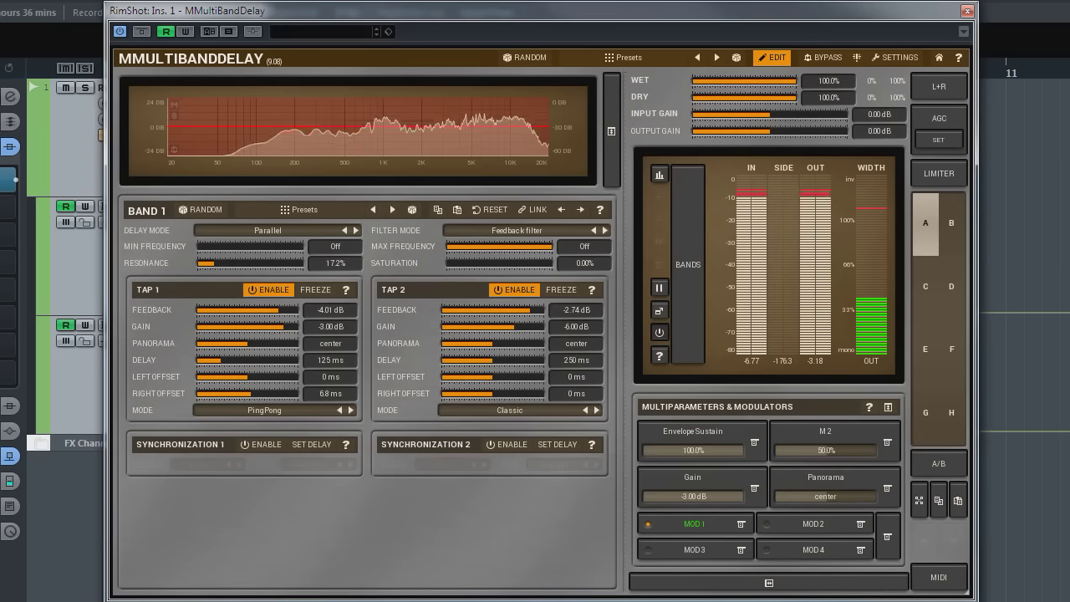
pyautogui.click(679, 525)
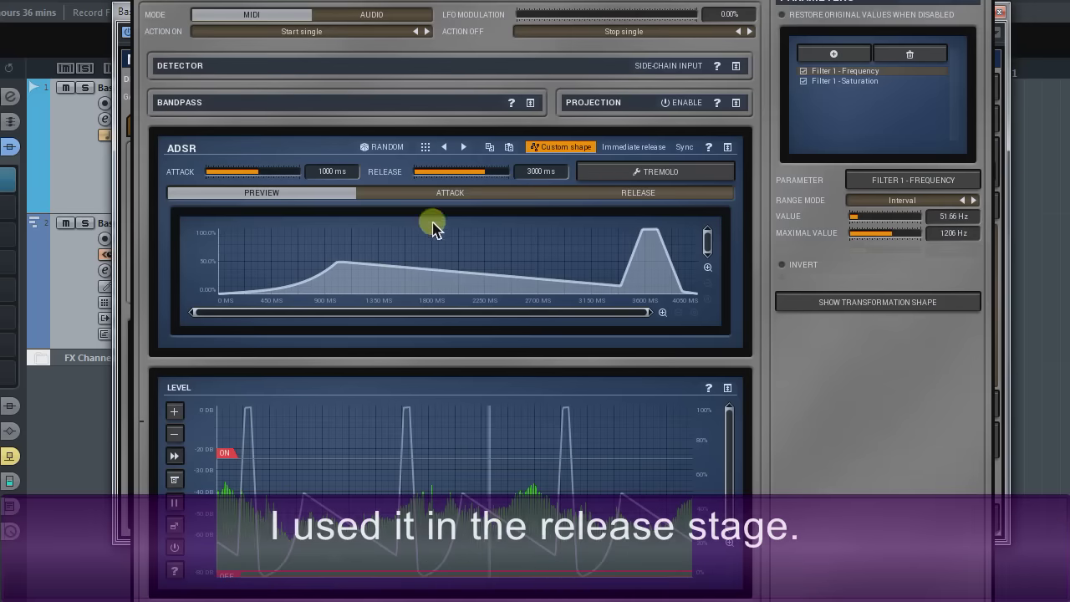
# Step: View the custom attack curve, then enlarge the graph to show the release curve's late 100% spike
pyautogui.click(449, 194)
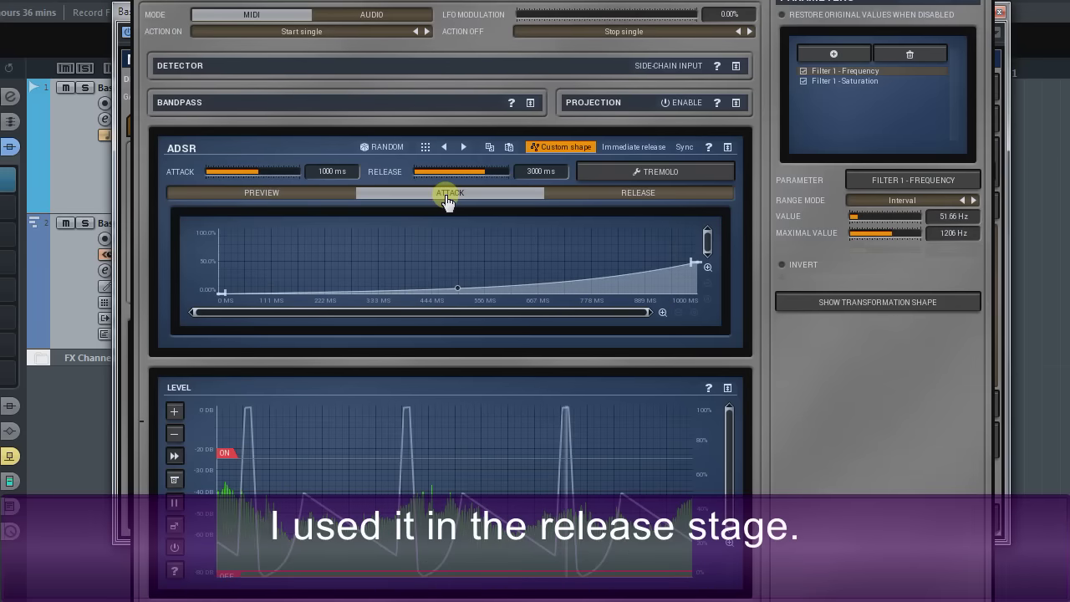
pyautogui.click(728, 389)
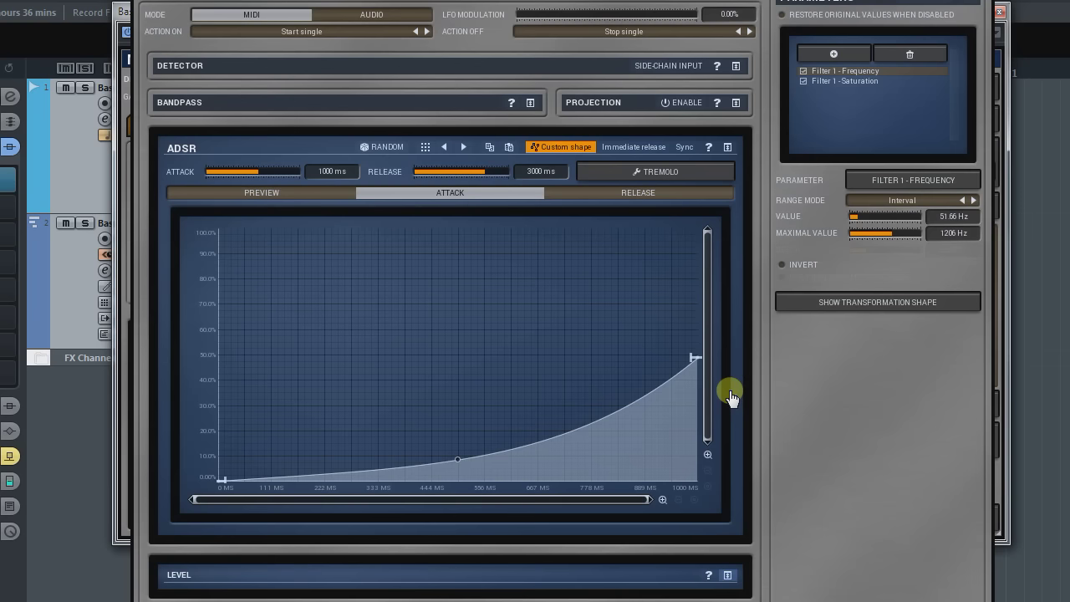
pyautogui.click(674, 197)
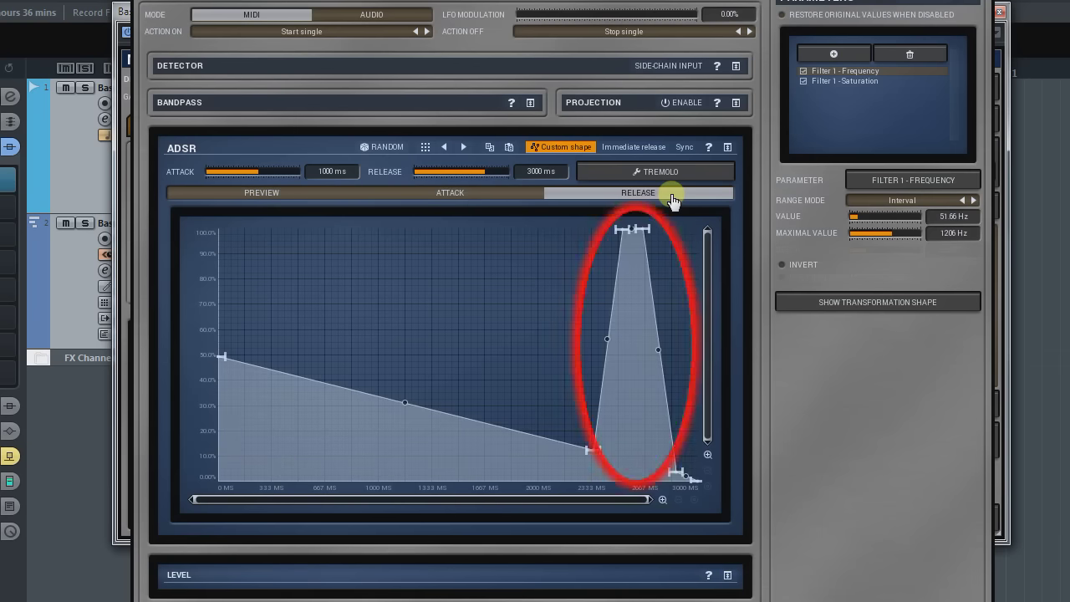
# Step: Preview the full envelope, then inspect the Synth stabs' MOD1 low-pass envelope modulator and close it
pyautogui.click(298, 193)
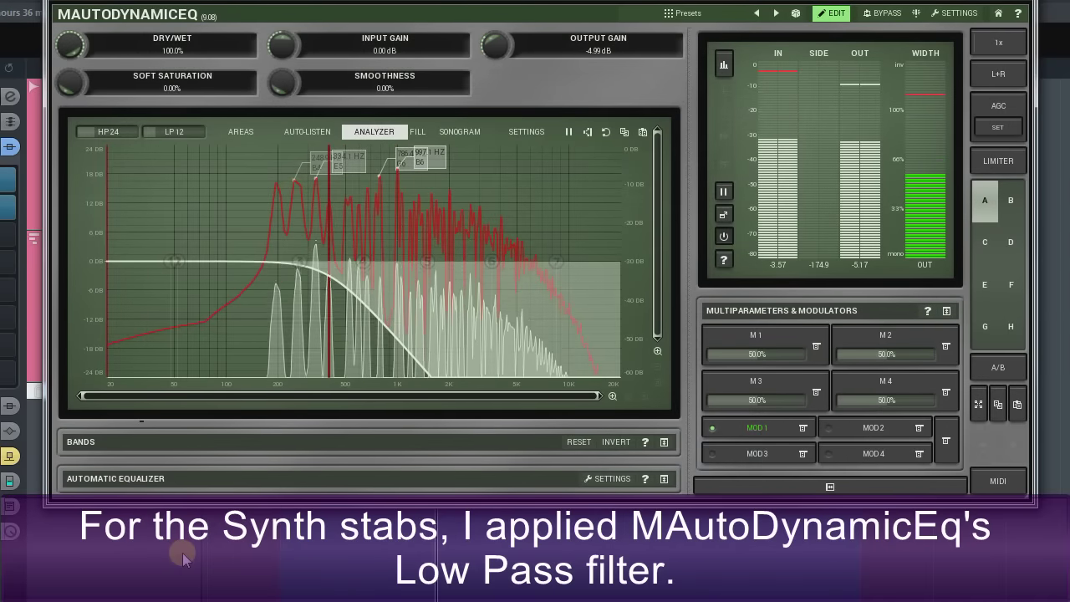
pyautogui.click(756, 429)
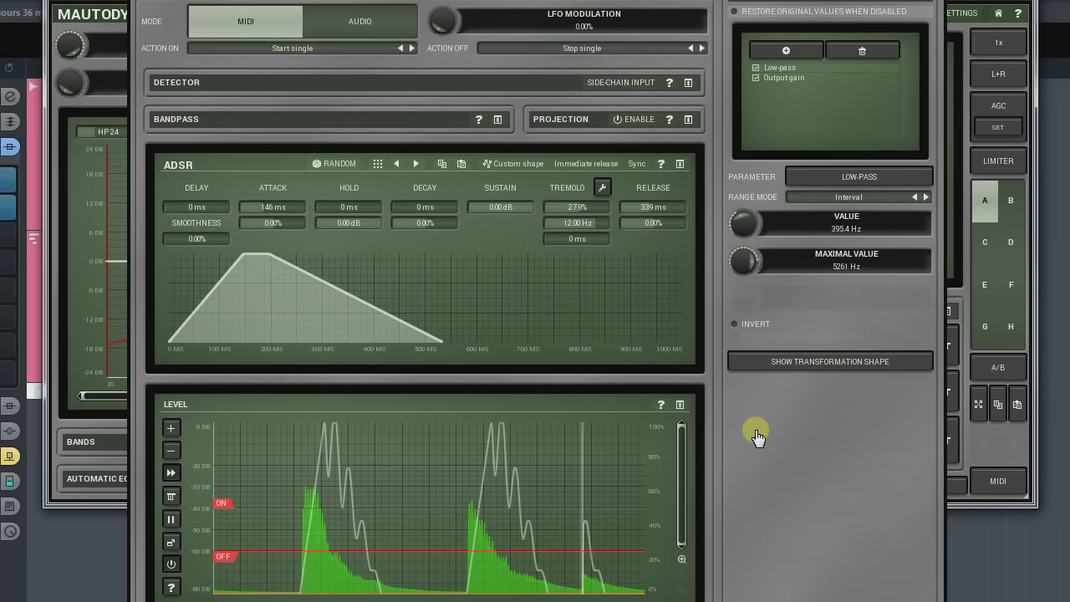
pyautogui.click(874, 115)
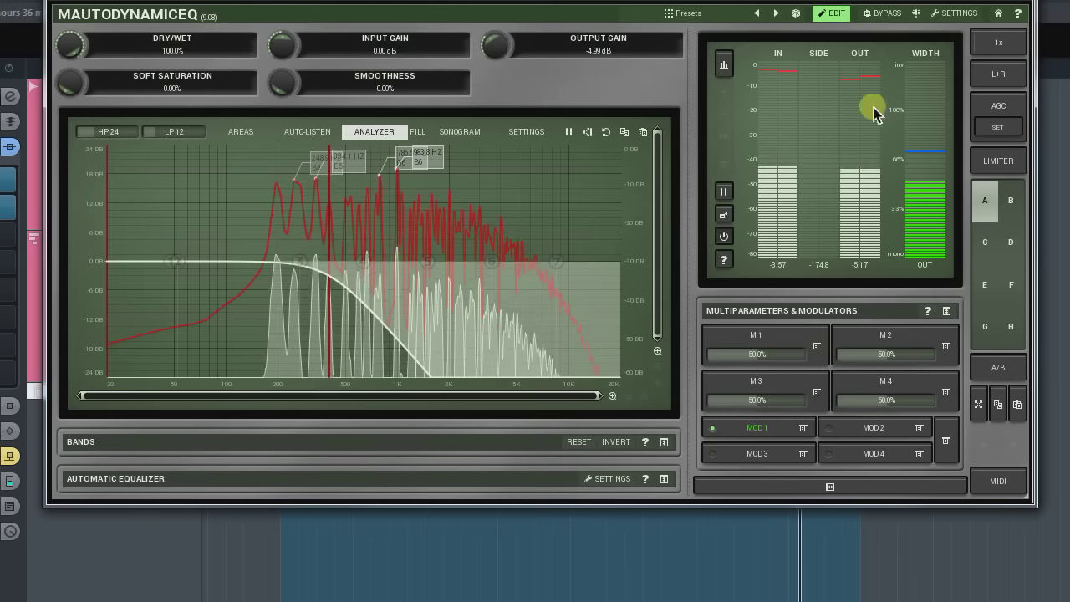